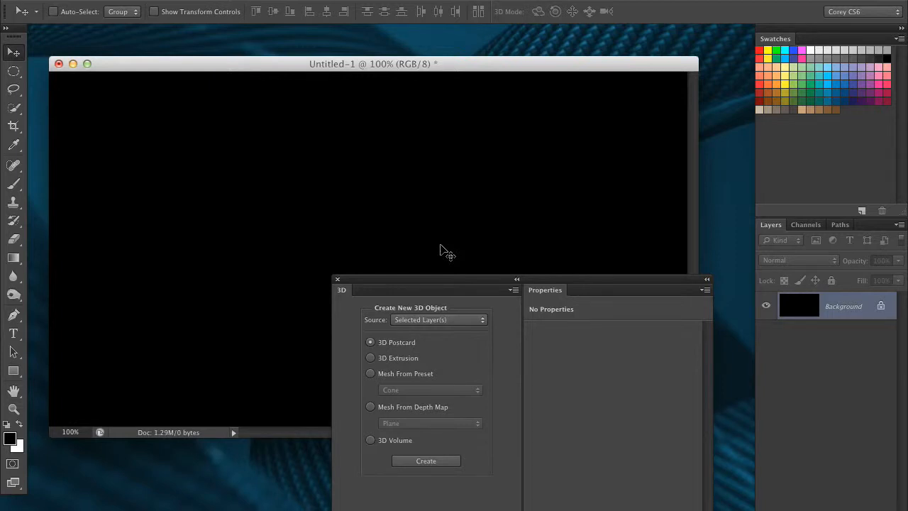
# Step: Move the floating 3D and Properties panels clear of the canvas and activate the Rectangle Tool
pyautogui.moveTo(535, 279); pyautogui.dragTo(540, 272)
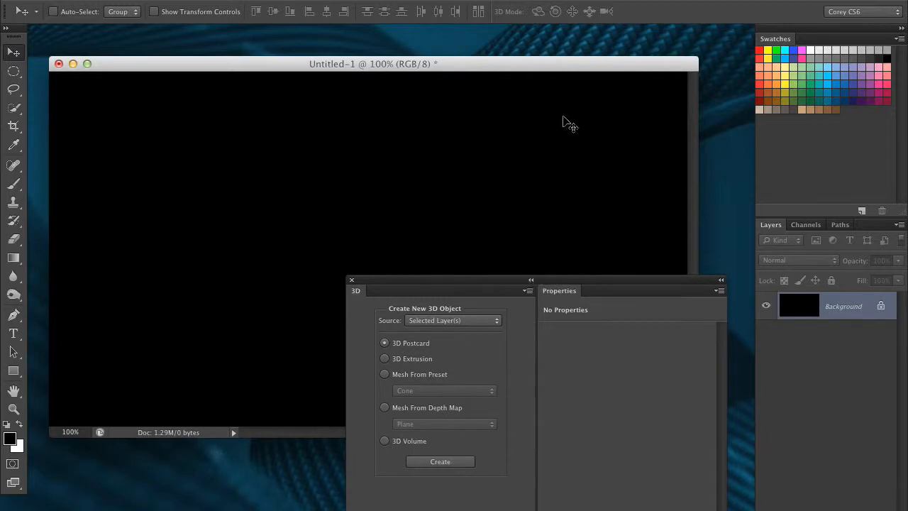
pyautogui.moveTo(475, 283); pyautogui.dragTo(583, 425)
pyautogui.moveTo(22, 369); pyautogui.dragTo(129, 371)
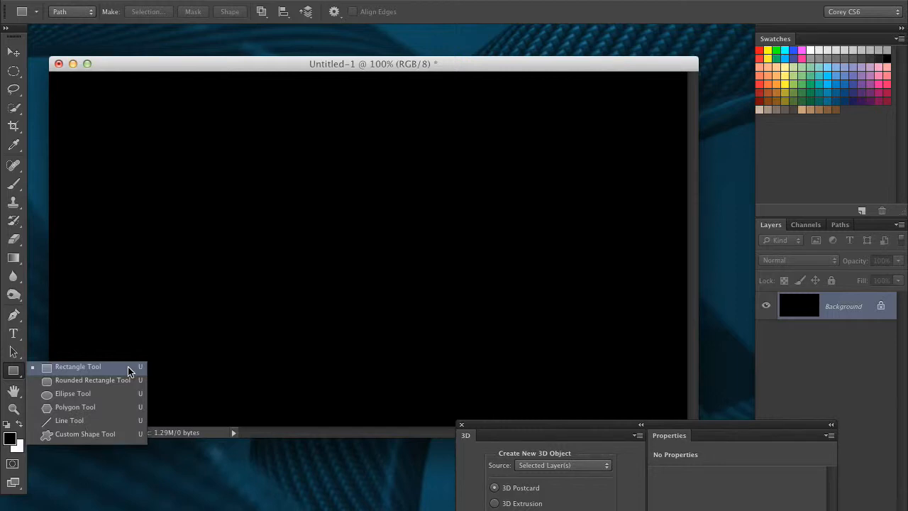
pyautogui.moveTo(128, 371); pyautogui.dragTo(128, 371)
pyautogui.moveTo(761, 422); pyautogui.dragTo(719, 428)
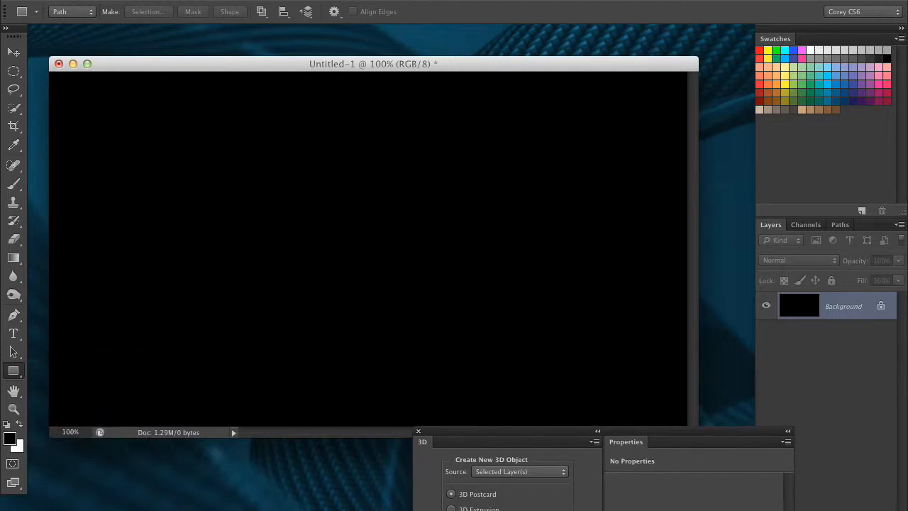
# Step: Add a new layer and draw five rectangle paths of varied sizes down the canvas's left side and along its lower right
pyautogui.hotkey('ctrl', 'alt', 'shift', 'n')
pyautogui.moveTo(185, 132); pyautogui.dragTo(280, 166)
pyautogui.hotkey('ctrl', 'z')
pyautogui.moveTo(132, 133); pyautogui.dragTo(239, 166)
pyautogui.moveTo(164, 287); pyautogui.dragTo(220, 309)
pyautogui.moveTo(125, 360); pyautogui.dragTo(187, 392)
pyautogui.moveTo(610, 343); pyautogui.dragTo(532, 388)
pyautogui.moveTo(491, 365); pyautogui.dragTo(399, 378)
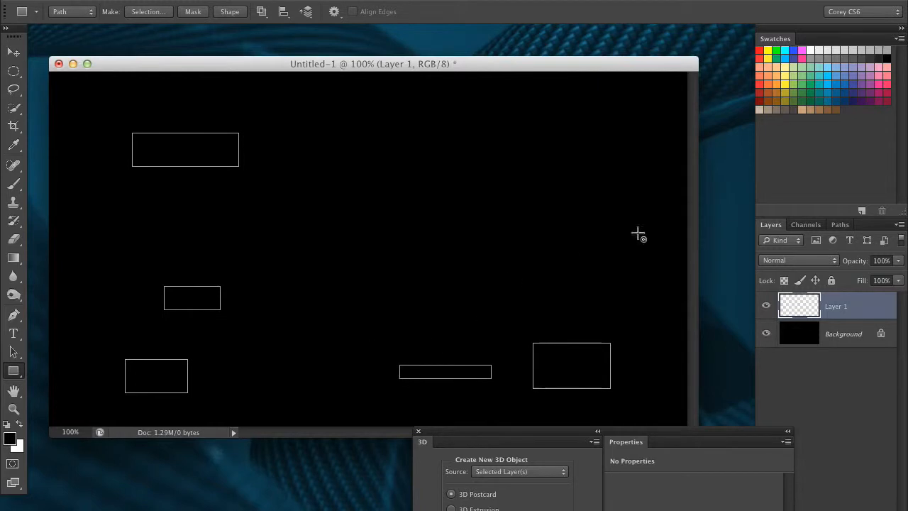
# Step: Draw five more rectangle paths across the upper canvas, near the right edge and above the middle-left rectangle
pyautogui.moveTo(607, 123); pyautogui.dragTo(522, 135)
pyautogui.moveTo(394, 135); pyautogui.dragTo(338, 141)
pyautogui.moveTo(634, 203); pyautogui.dragTo(580, 238)
pyautogui.moveTo(573, 179); pyautogui.dragTo(444, 190)
pyautogui.moveTo(187, 247); pyautogui.dragTo(246, 255)
# Step: Add four mostly thin rectangle paths: a long one at lower centre, one at upper left and two at middle right
pyautogui.moveTo(282, 319); pyautogui.dragTo(481, 334)
pyautogui.press('super+z')
pyautogui.moveTo(253, 336); pyautogui.dragTo(444, 347)
pyautogui.moveTo(367, 177); pyautogui.dragTo(249, 188)
pyautogui.moveTo(600, 268); pyautogui.dragTo(529, 277)
pyautogui.press('super+z')
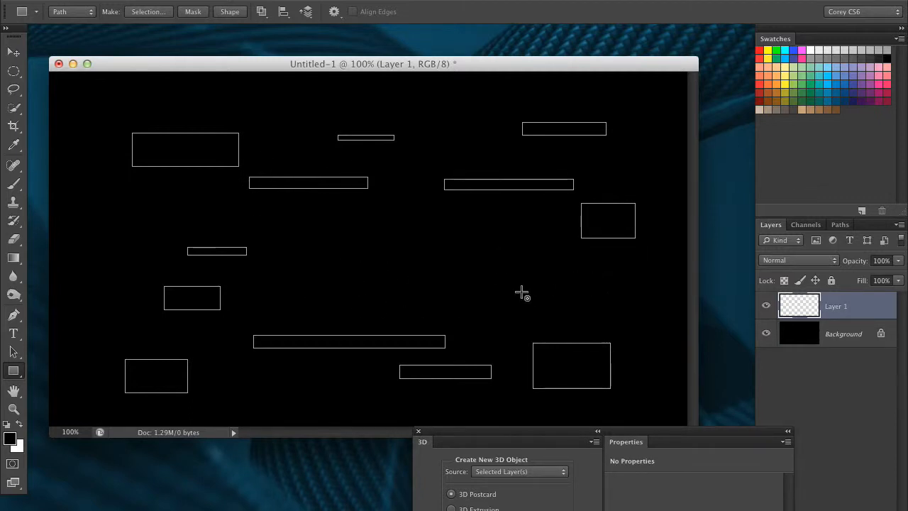
pyautogui.moveTo(509, 292); pyautogui.dragTo(610, 296)
pyautogui.moveTo(583, 253); pyautogui.dragTo(541, 266)
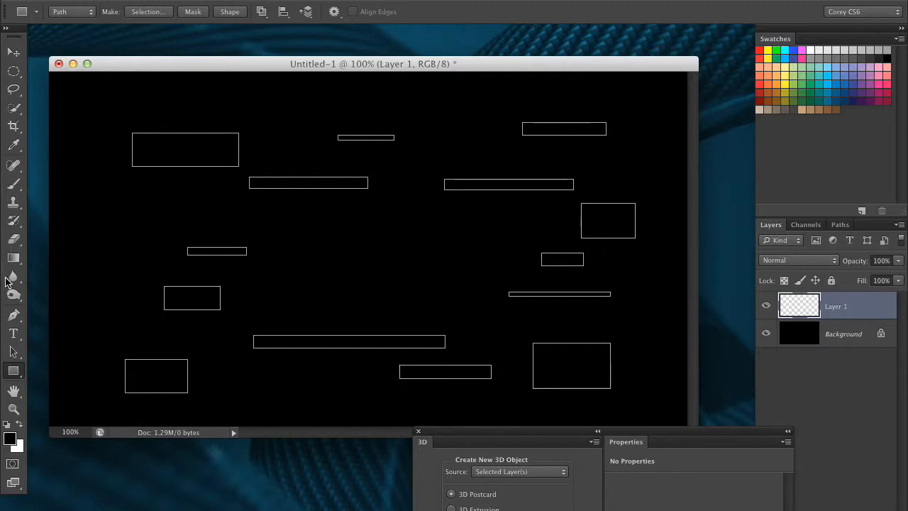
# Step: Reposition the rectangle paths in the upper part of the canvas with the Path Selection Tool
pyautogui.click(13, 351)
pyautogui.moveTo(294, 187); pyautogui.dragTo(275, 192)
pyautogui.moveTo(214, 155); pyautogui.dragTo(210, 146)
pyautogui.moveTo(365, 138); pyautogui.dragTo(346, 142)
pyautogui.moveTo(462, 188); pyautogui.dragTo(445, 184)
pyautogui.moveTo(339, 188); pyautogui.dragTo(317, 185)
# Step: Widen the thin rectangle path at top centre to the right with Free Transform
pyautogui.click(360, 142)
pyautogui.hotkey('ctrl', 't')
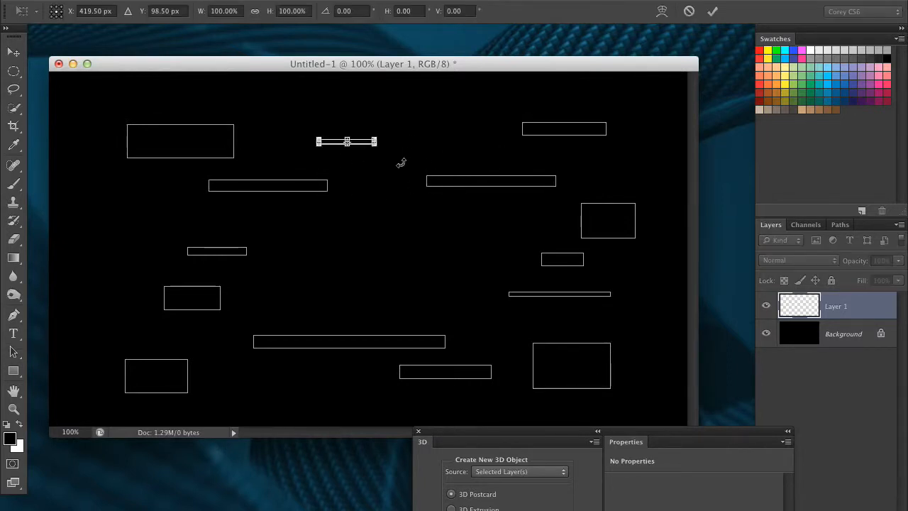
pyautogui.moveTo(378, 142); pyautogui.dragTo(464, 142)
pyautogui.press('Return')
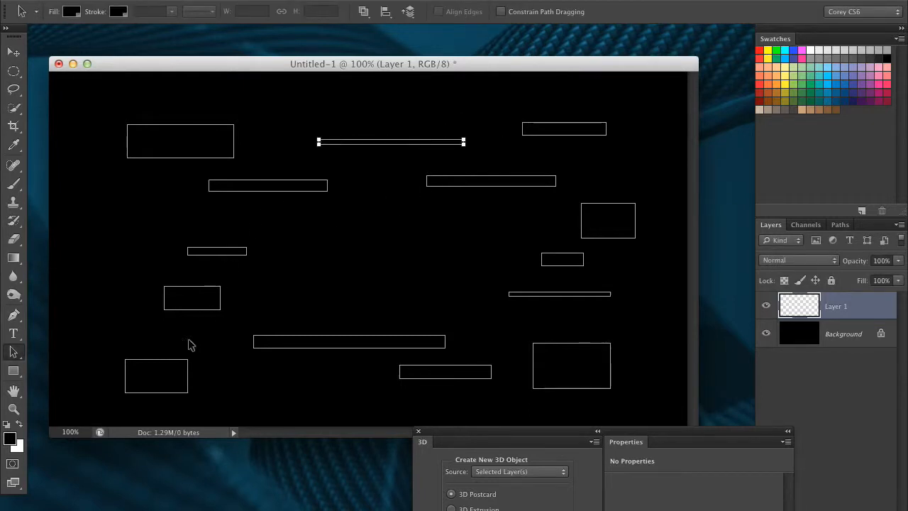
# Step: Shift the two middle-left rectangle paths further left and nudge the long lower-centre one, then deselect the paths
pyautogui.moveTo(178, 308); pyautogui.dragTo(141, 303)
pyautogui.moveTo(212, 255); pyautogui.dragTo(192, 251)
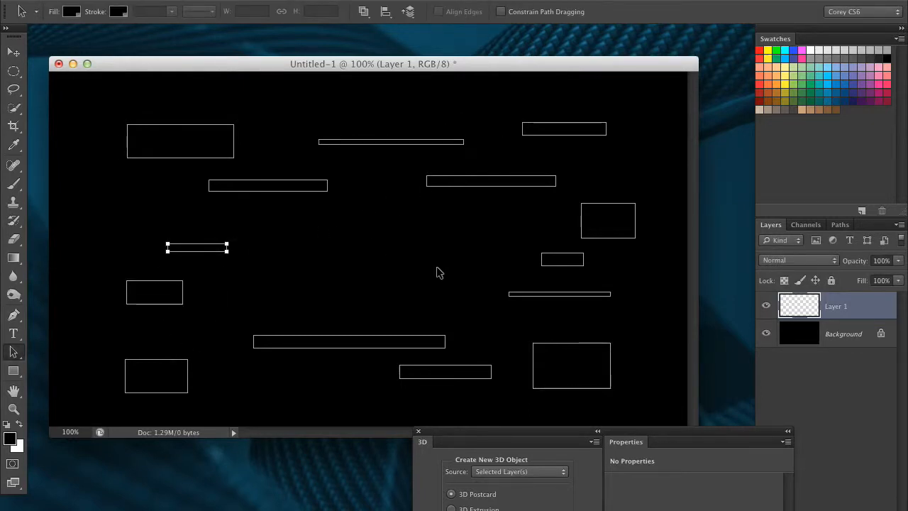
pyautogui.moveTo(440, 344); pyautogui.dragTo(431, 339)
pyautogui.click(162, 114)
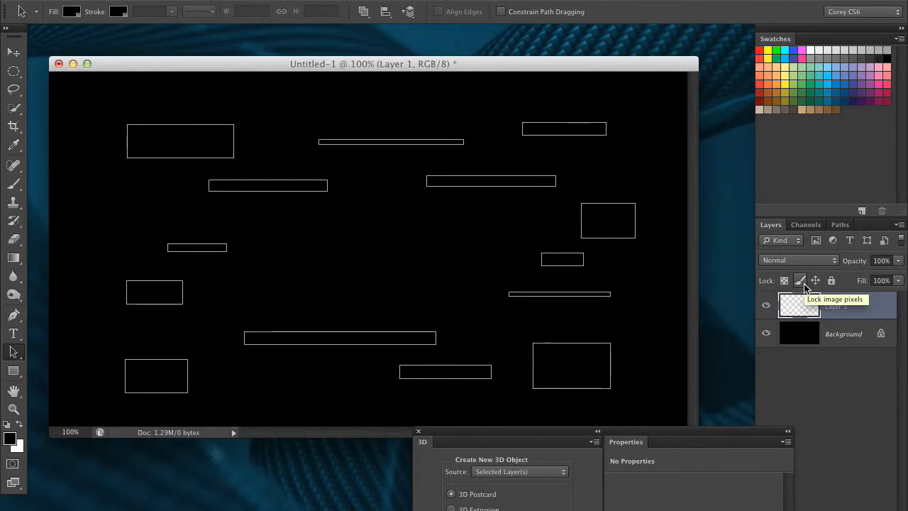
# Step: Fill Layer 1 with gray and create a new 3D extrusion from all the selected rectangle paths
pyautogui.hotkey('shift', 'BackSpace')
pyautogui.click(724, 295)
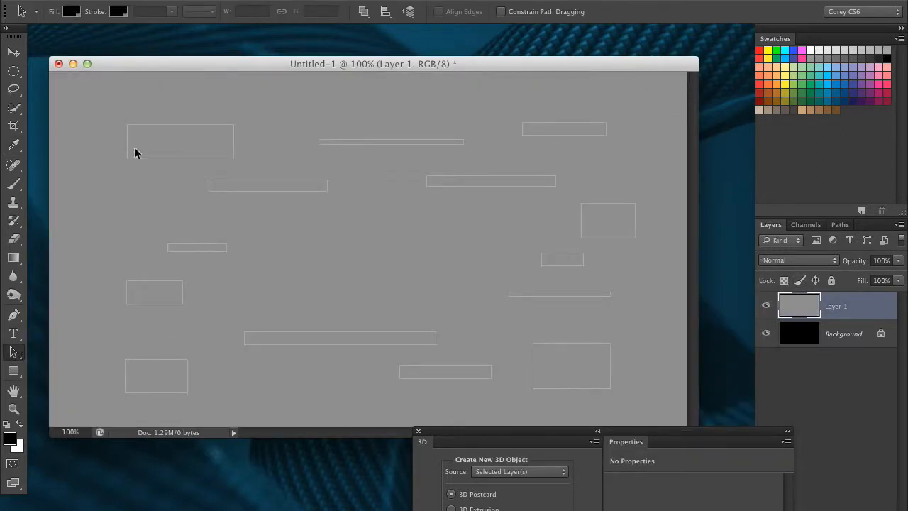
pyautogui.click(579, 359)
pyautogui.click(397, 0)
pyautogui.moveTo(367, 0)
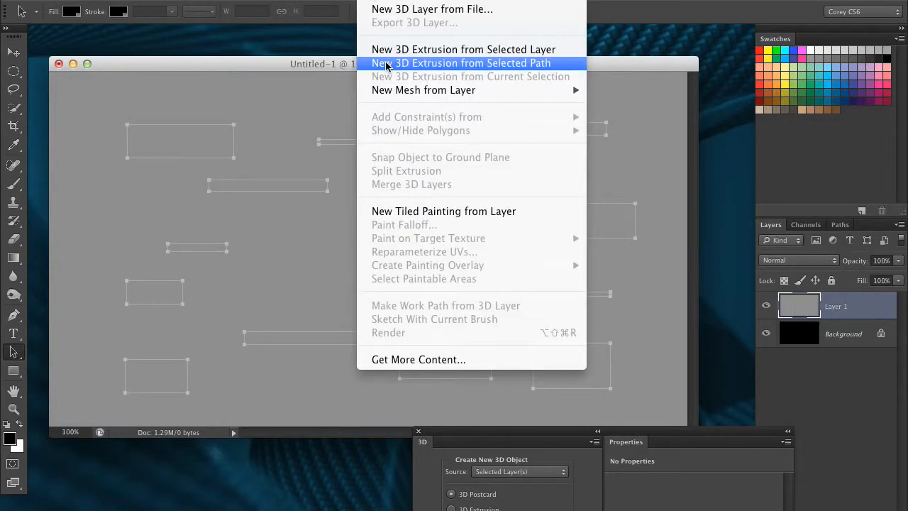
pyautogui.click(419, 63)
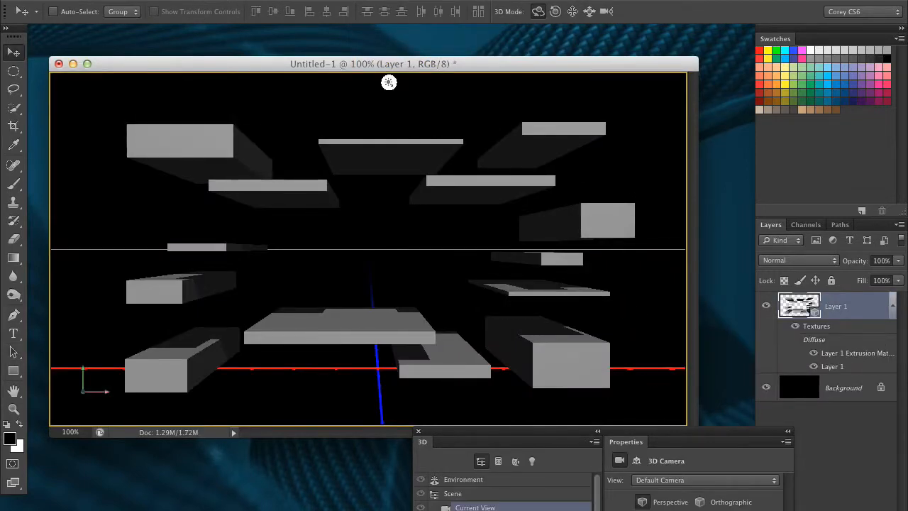
# Step: Select the Layer 1 Front Inflation Material and enlarge the 3D and Properties panels to show all its settings
pyautogui.moveTo(643, 171); pyautogui.dragTo(624, 166)
pyautogui.moveTo(617, 432); pyautogui.dragTo(558, 169)
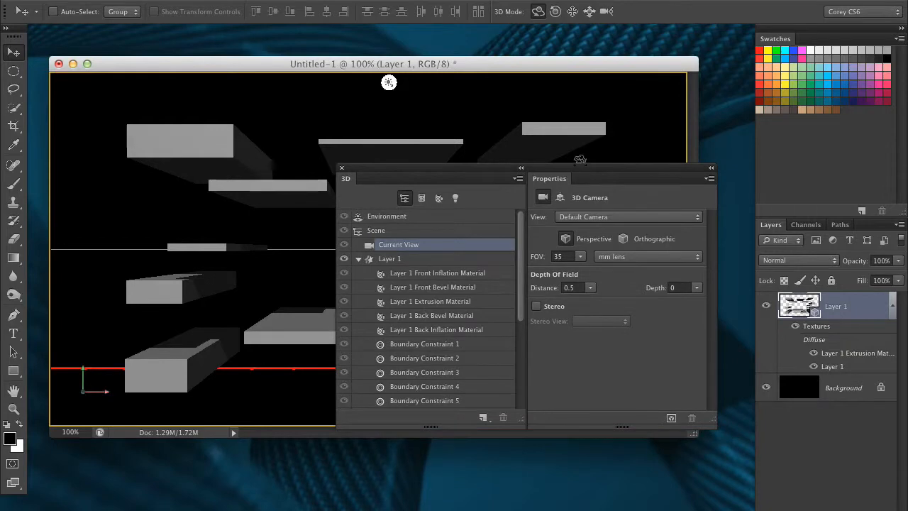
pyautogui.click(424, 260)
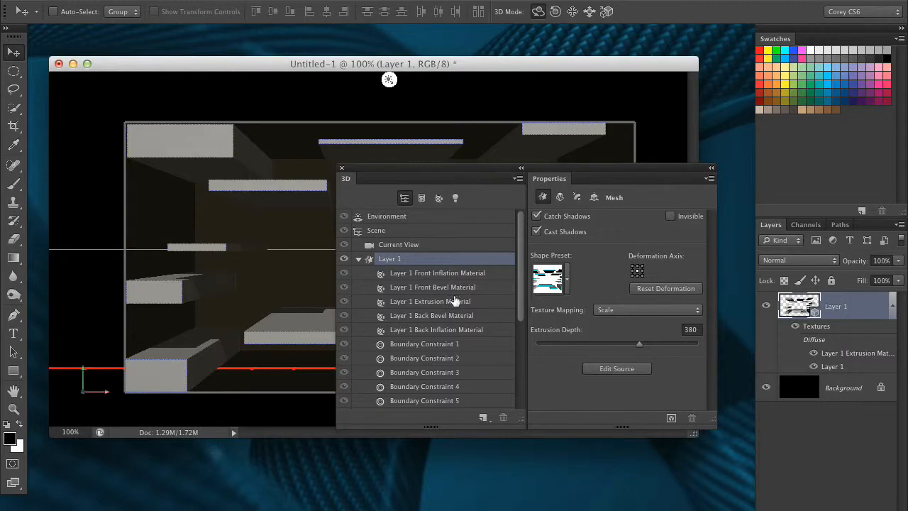
pyautogui.moveTo(496, 171); pyautogui.dragTo(477, 386)
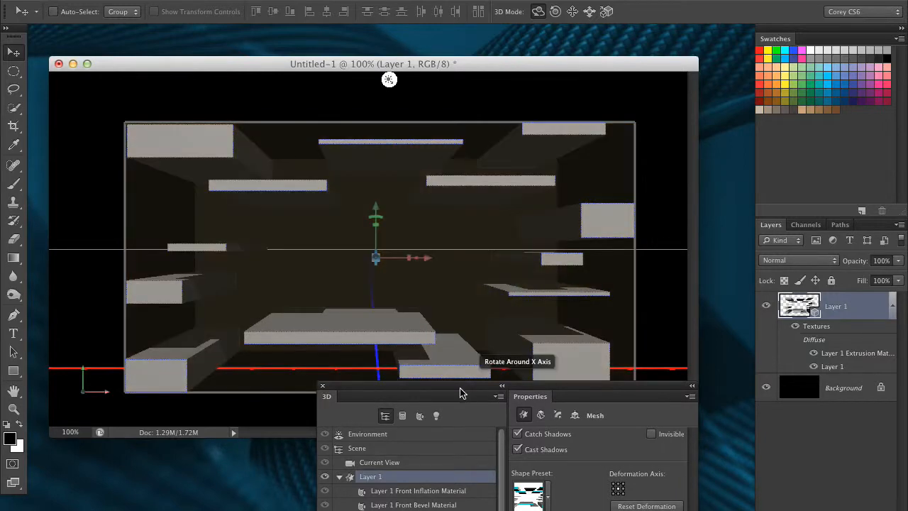
pyautogui.moveTo(439, 385); pyautogui.dragTo(449, 206)
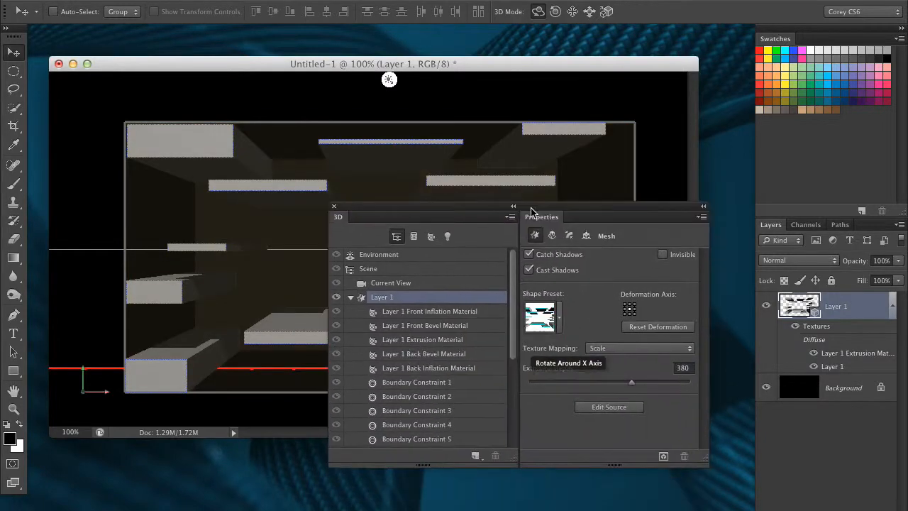
pyautogui.click(425, 312)
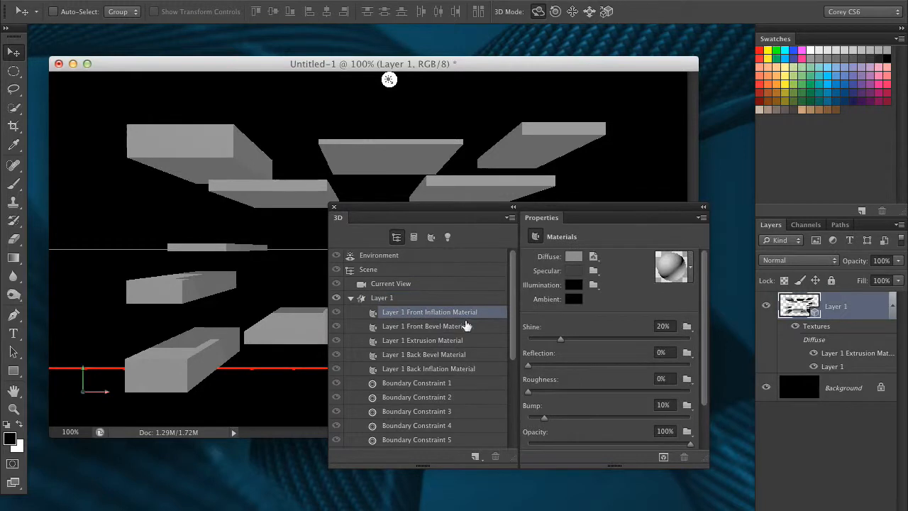
pyautogui.moveTo(560, 211); pyautogui.dragTo(545, 212)
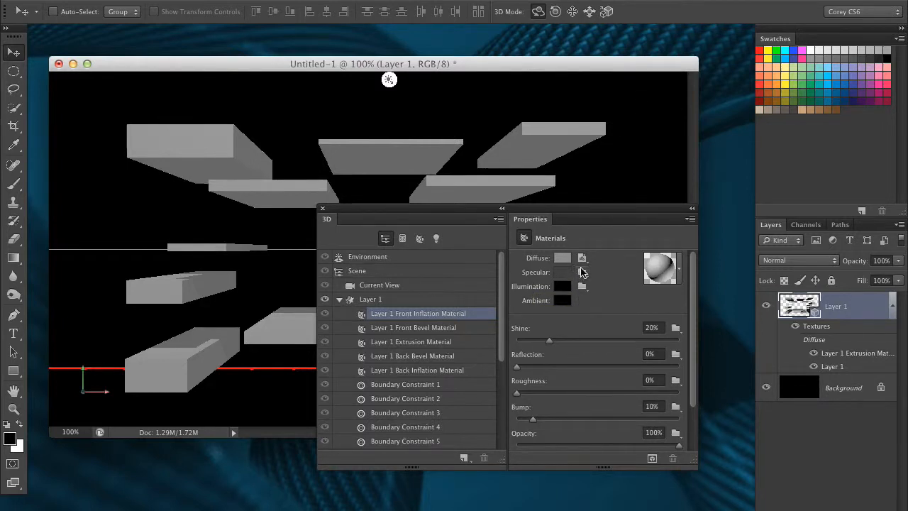
pyautogui.moveTo(685, 462); pyautogui.dragTo(686, 508)
pyautogui.moveTo(586, 211); pyautogui.dragTo(575, 139)
pyautogui.moveTo(499, 383); pyautogui.dragTo(501, 465)
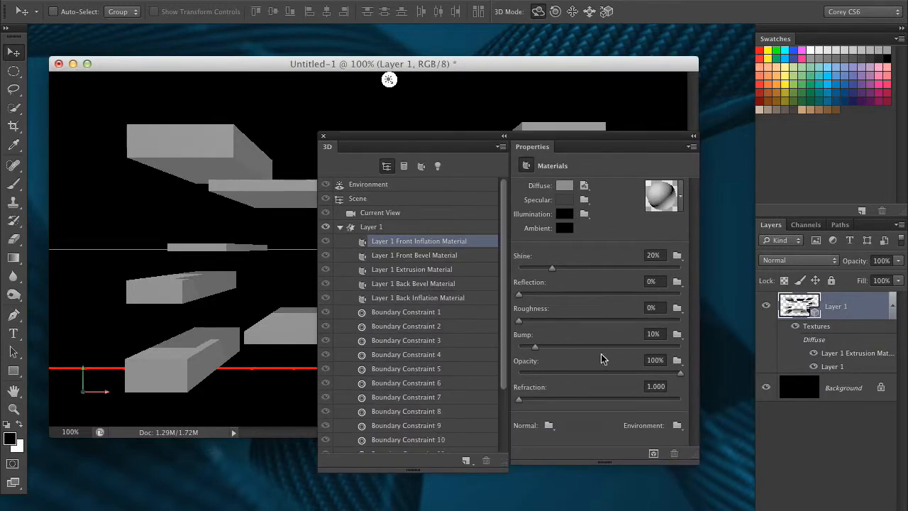
pyautogui.click(678, 426)
pyautogui.click(703, 446)
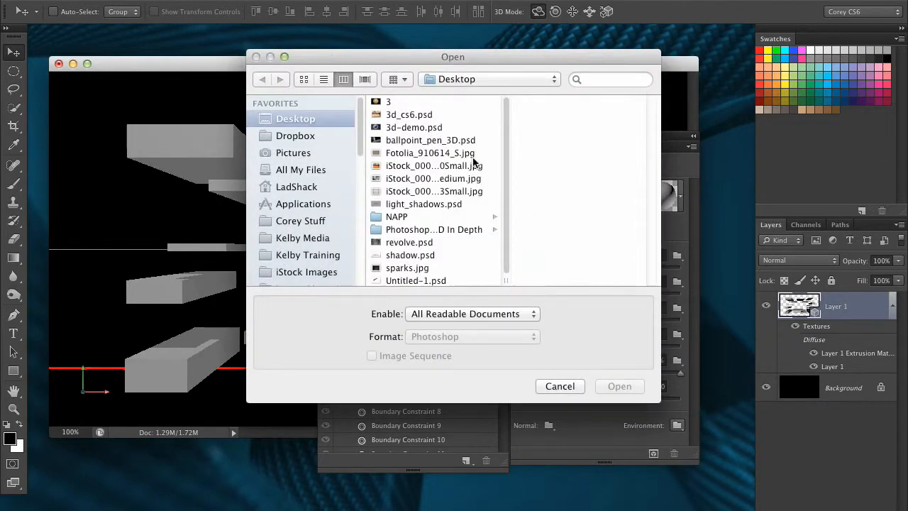
pyautogui.click(451, 179)
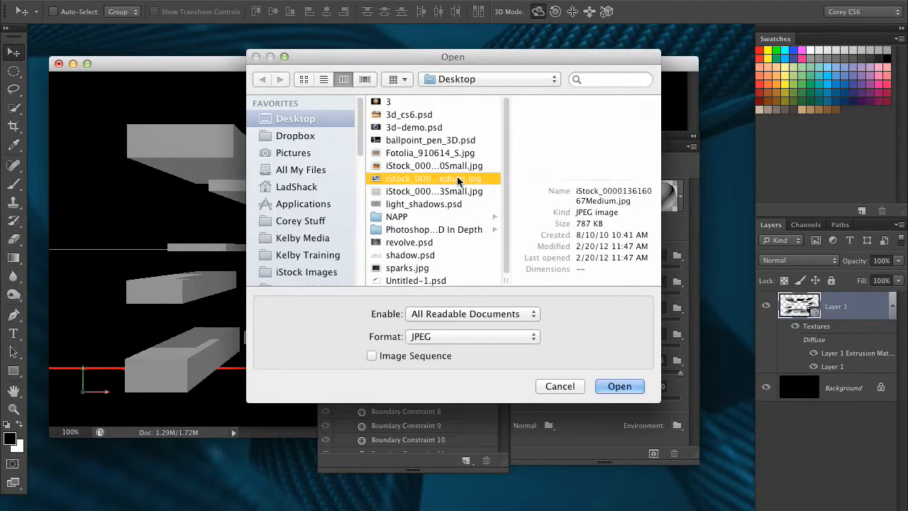
pyautogui.click(622, 388)
pyautogui.moveTo(563, 137); pyautogui.dragTo(694, 195)
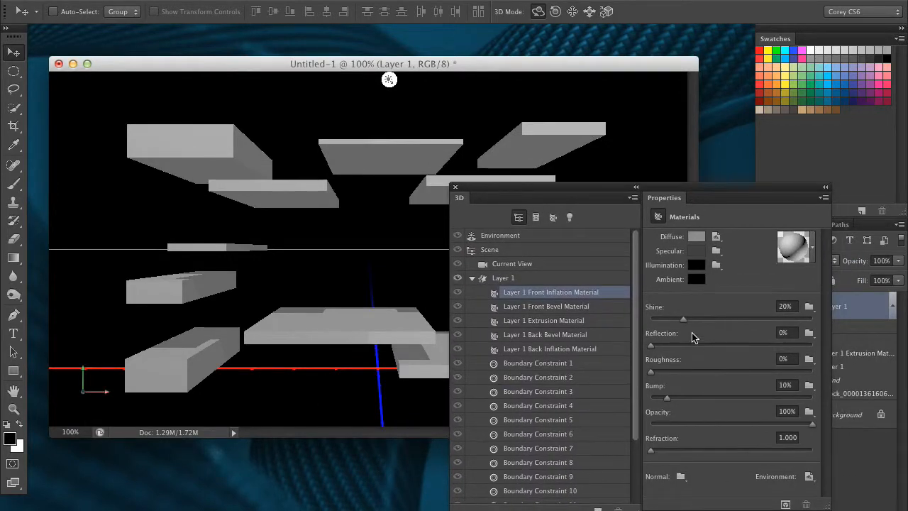
pyautogui.moveTo(655, 347); pyautogui.dragTo(823, 346)
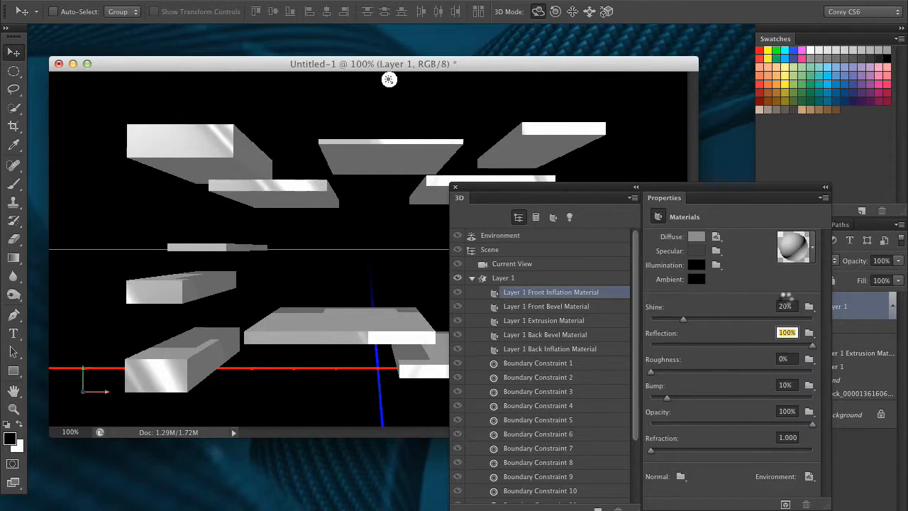
# Step: Select the current view and orbit the camera to check the reflections on the blocks' front faces
pyautogui.moveTo(560, 191); pyautogui.dragTo(665, 259)
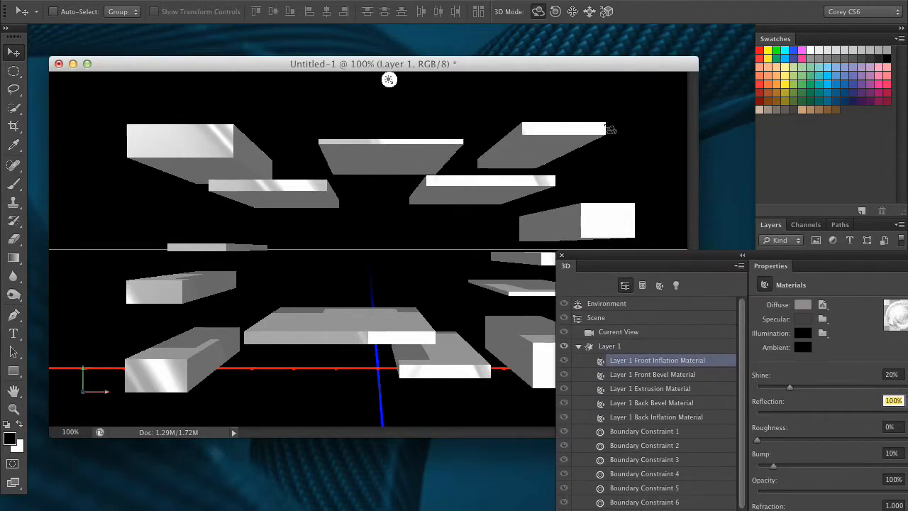
pyautogui.click(634, 332)
pyautogui.moveTo(639, 195); pyautogui.dragTo(646, 166)
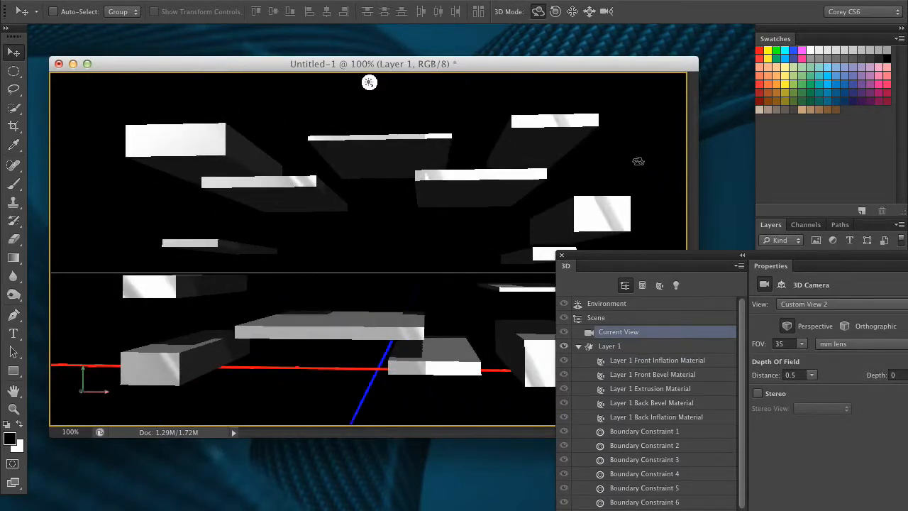
pyautogui.moveTo(617, 265); pyautogui.dragTo(656, 208)
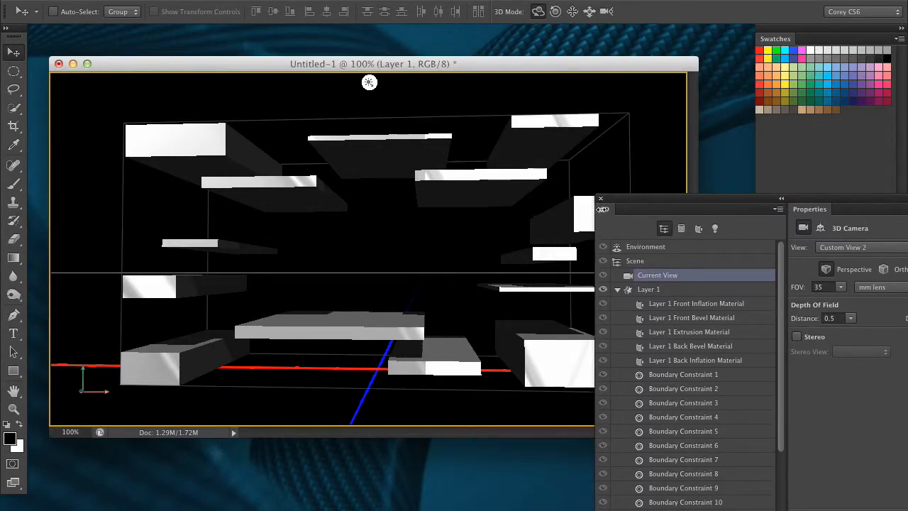
pyautogui.click(694, 332)
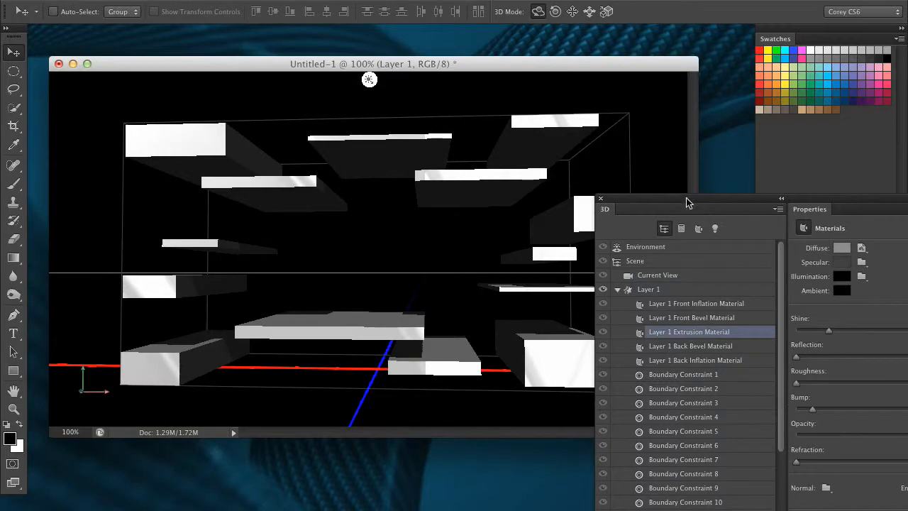
pyautogui.moveTo(685, 203); pyautogui.dragTo(498, 182)
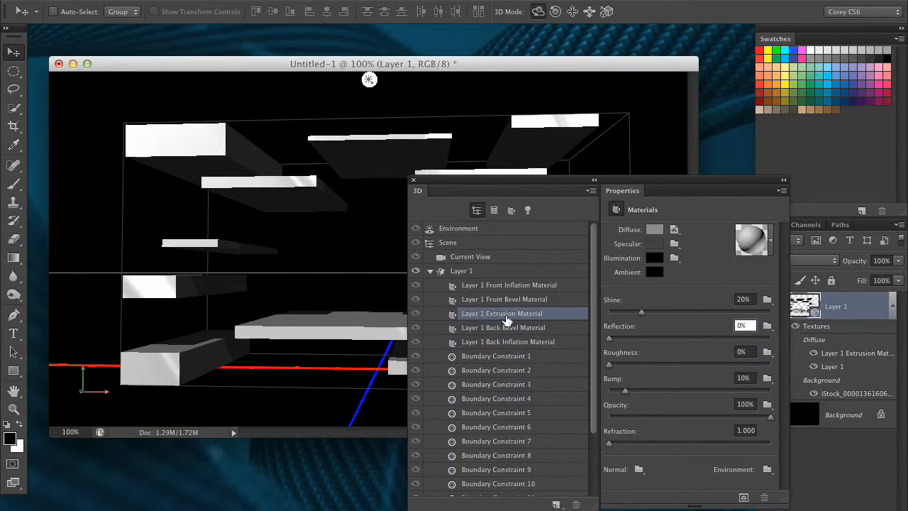
pyautogui.click(766, 469)
pyautogui.click(786, 488)
pyautogui.click(453, 178)
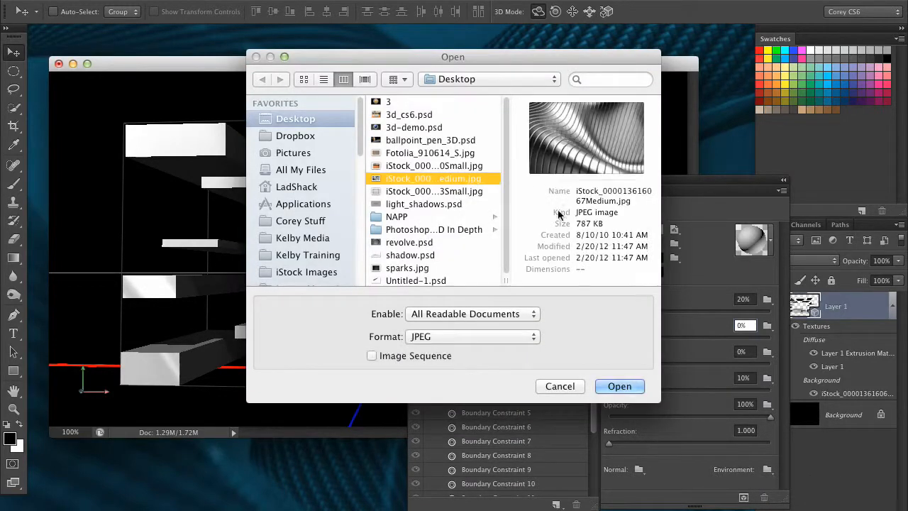
pyautogui.click(619, 386)
pyautogui.write('100')
pyautogui.press('Return')
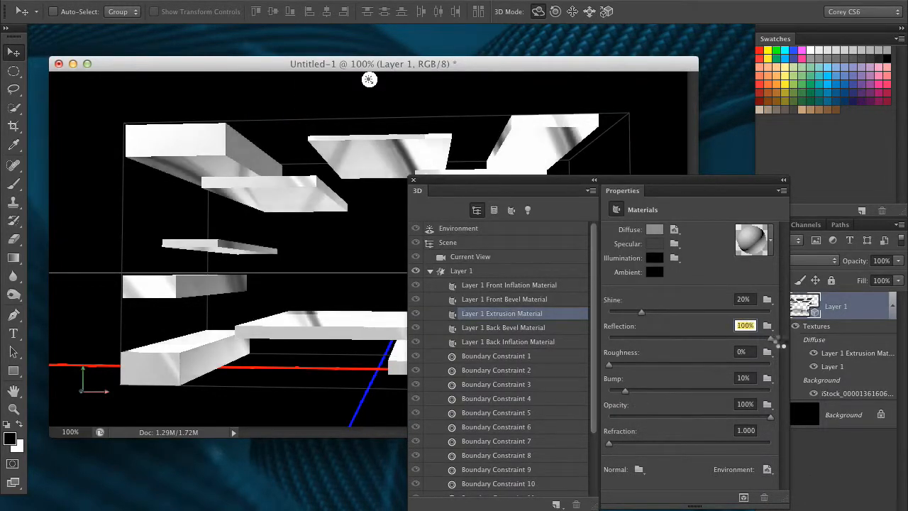
# Step: Select the current view and orbit the camera to a nearly frontal angle on the extruded blocks
pyautogui.moveTo(562, 181); pyautogui.dragTo(664, 233)
pyautogui.click(641, 190)
pyautogui.moveTo(640, 299); pyautogui.dragTo(457, 171)
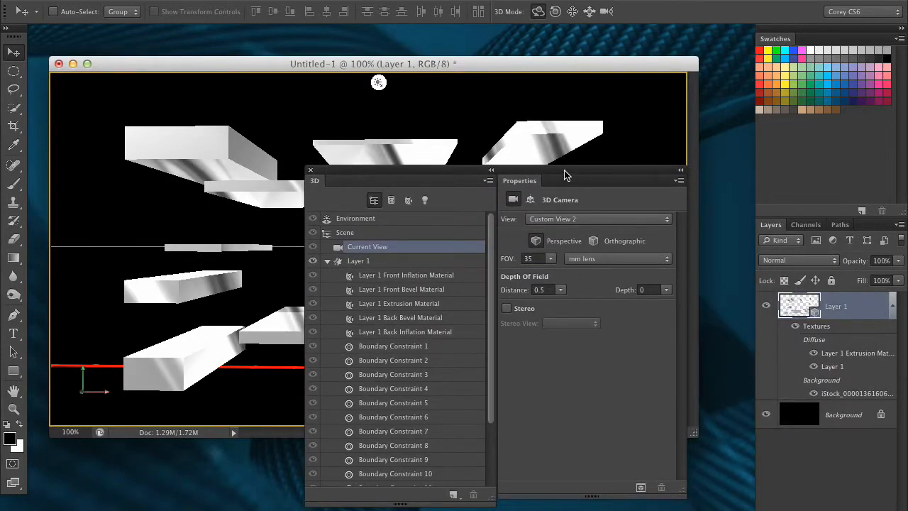
pyautogui.moveTo(565, 175); pyautogui.dragTo(531, 187)
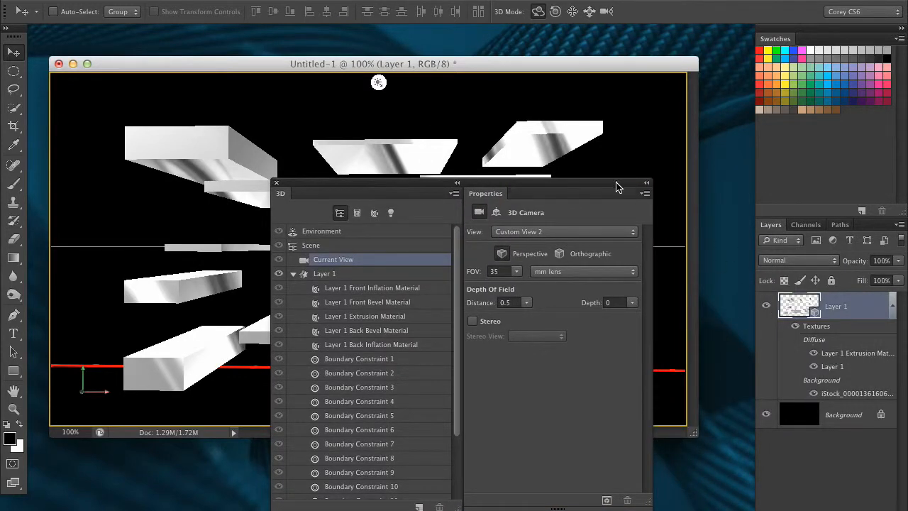
# Step: Fill the Layer 1 Extrusion Material's default diffuse texture with black and save it back to the 3D layer
pyautogui.moveTo(619, 185); pyautogui.dragTo(638, 395)
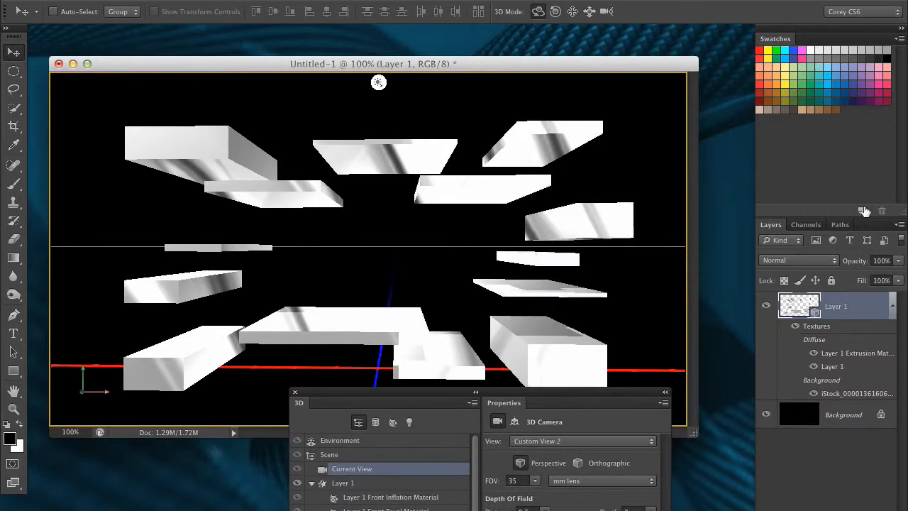
pyautogui.doubleClick(845, 352)
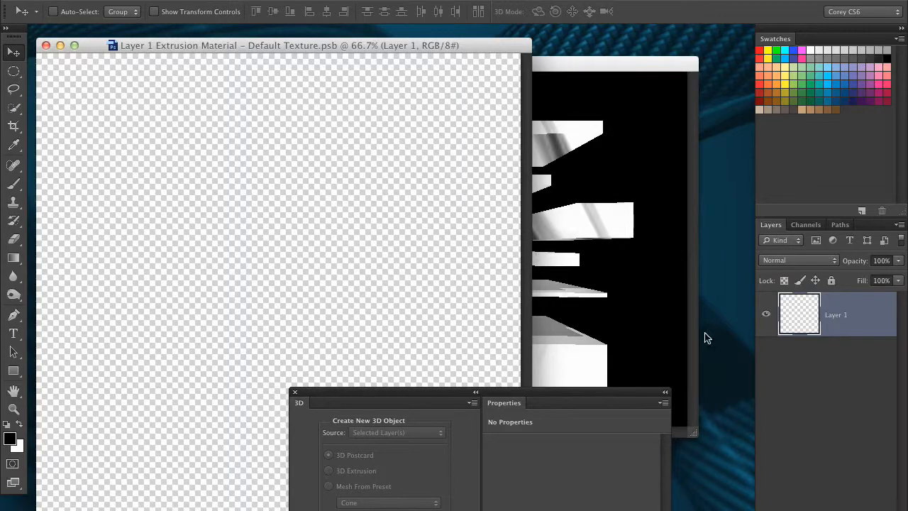
pyautogui.press('super+w')
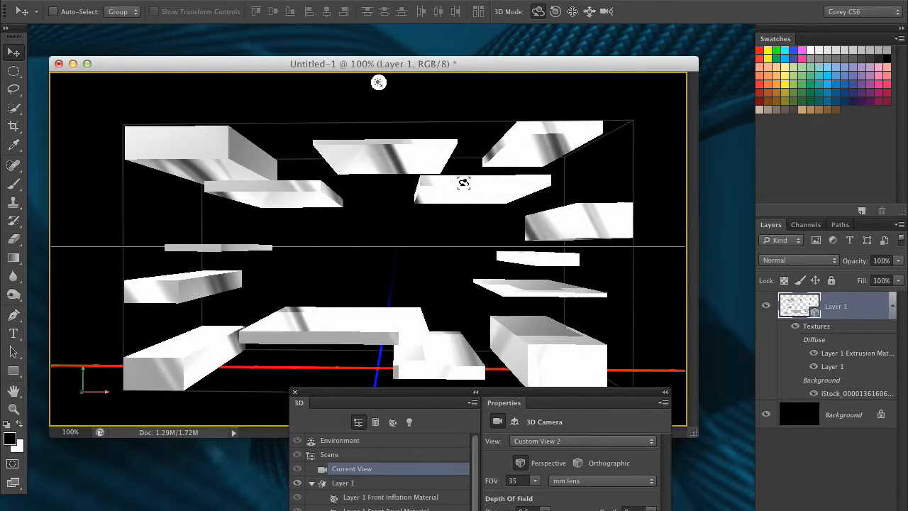
pyautogui.doubleClick(839, 353)
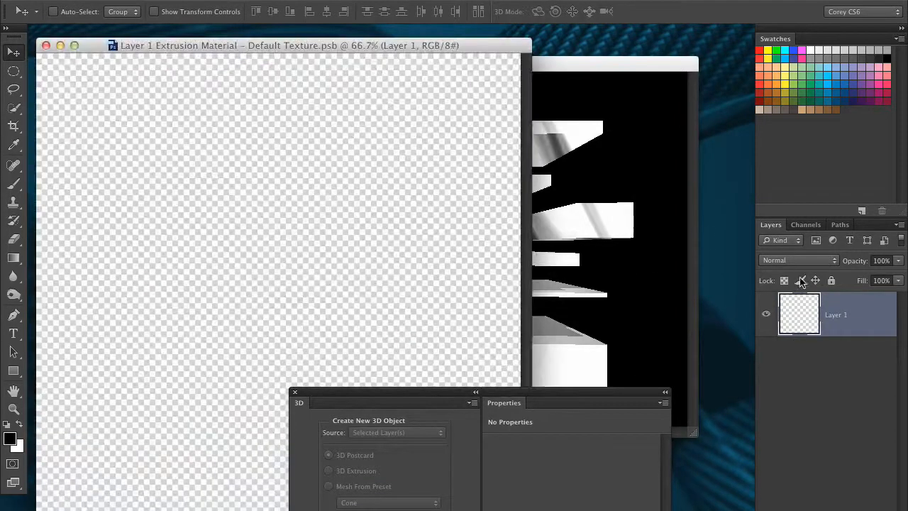
pyautogui.hotkey('alt', 'BackSpace')
pyautogui.press('super+w')
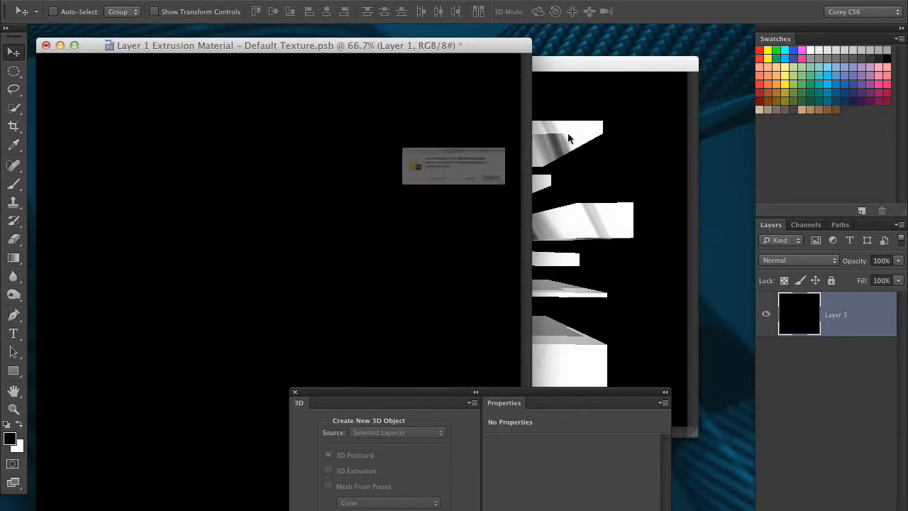
pyautogui.press('Return')
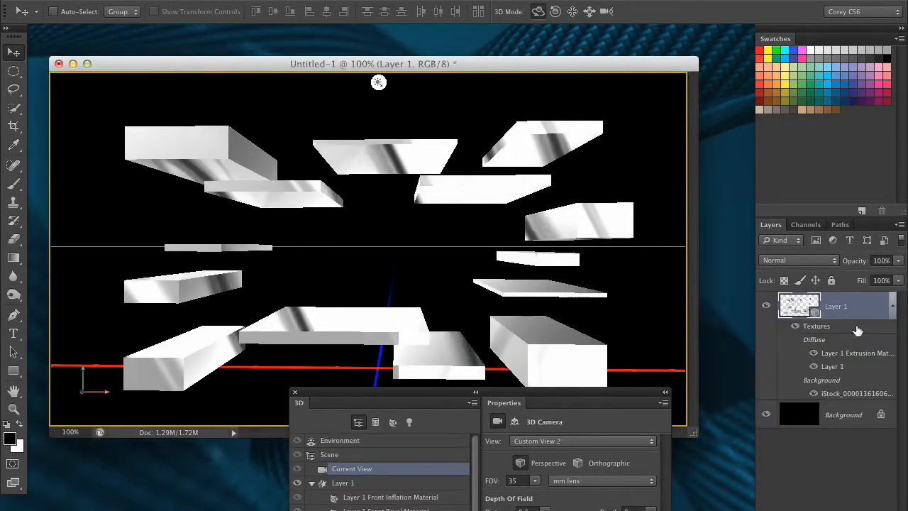
# Step: Fill the diffuse texture named Layer 1 with black and save it back to the blocks
pyautogui.doubleClick(832, 366)
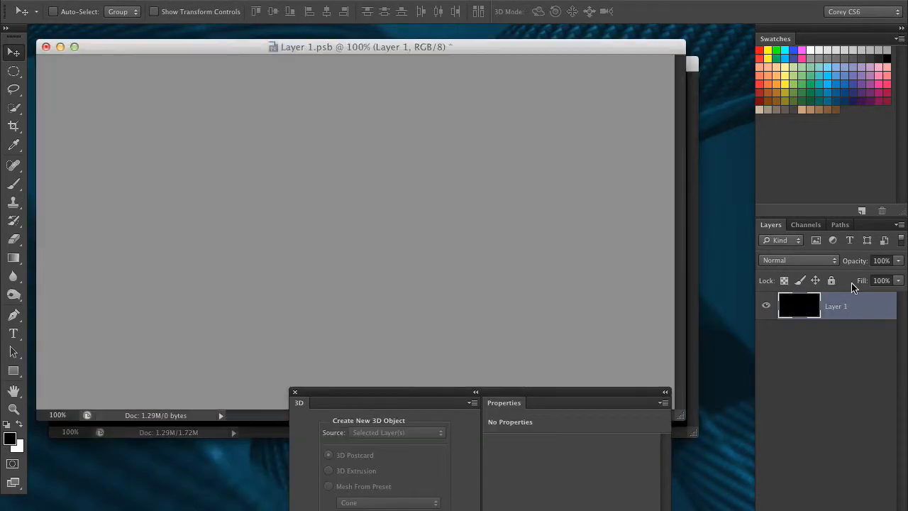
pyautogui.hotkey('alt', 'BackSpace')
pyautogui.press('super+w')
pyautogui.press('Return')
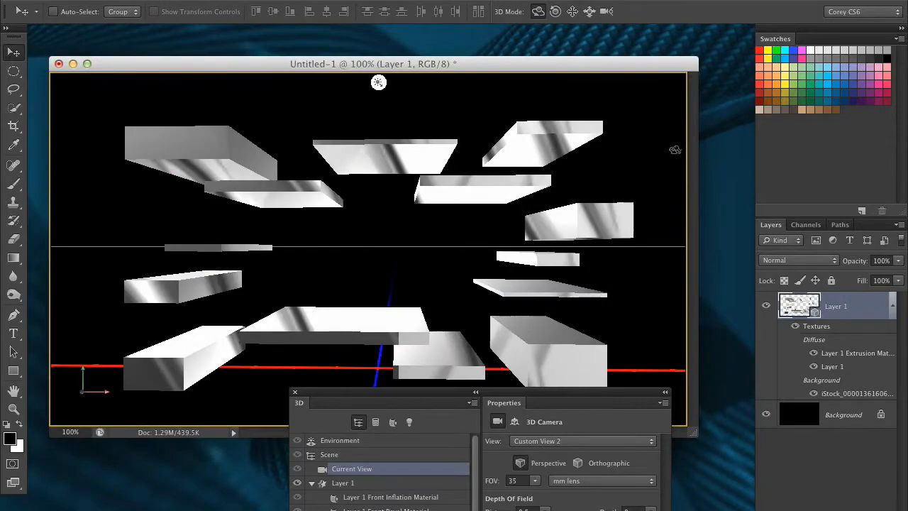
pyautogui.moveTo(658, 180)
pyautogui.mouseDown()
pyautogui.moveTo(616, 200)
pyautogui.moveTo(672, 181)
pyautogui.moveTo(642, 178)
pyautogui.moveTo(645, 191)
pyautogui.mouseUp()
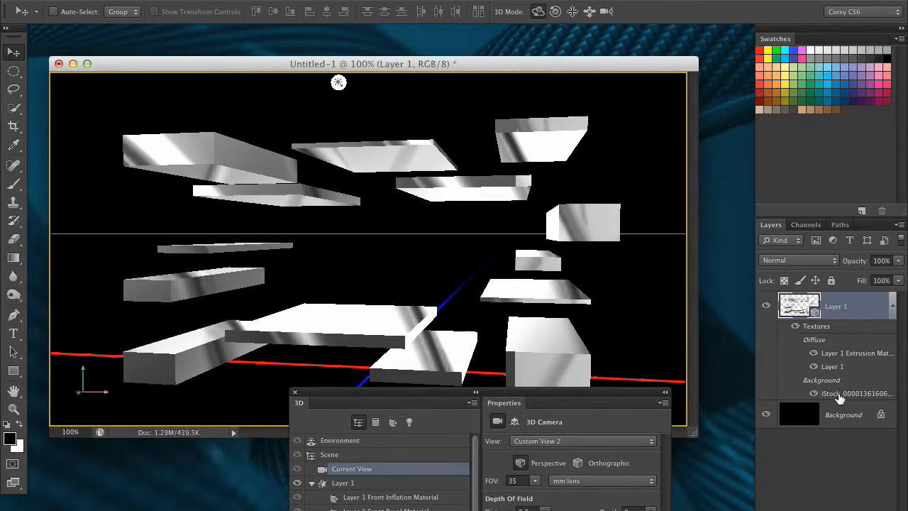
pyautogui.moveTo(550, 398); pyautogui.dragTo(617, 210)
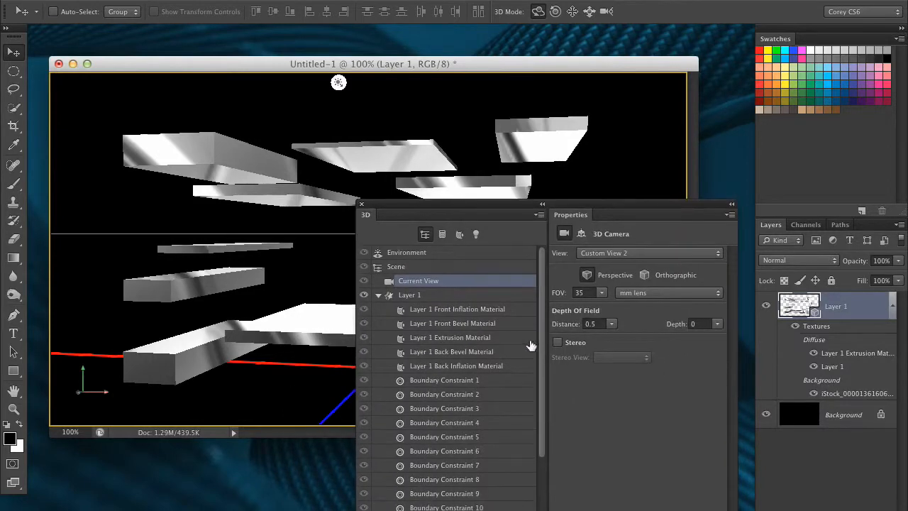
pyautogui.moveTo(544, 321)
pyautogui.mouseDown()
pyautogui.moveTo(547, 405)
pyautogui.moveTo(542, 306)
pyautogui.mouseUp()
pyautogui.doubleClick(856, 394)
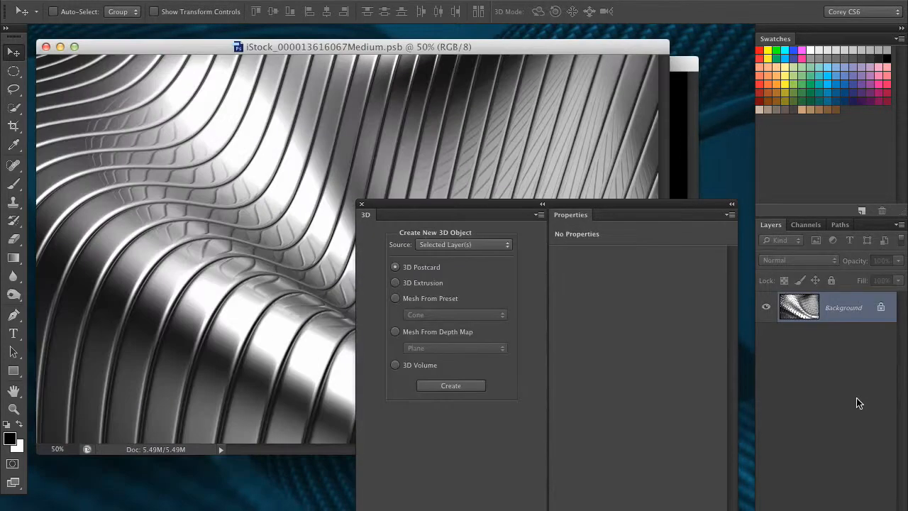
pyautogui.moveTo(550, 205); pyautogui.dragTo(544, 498)
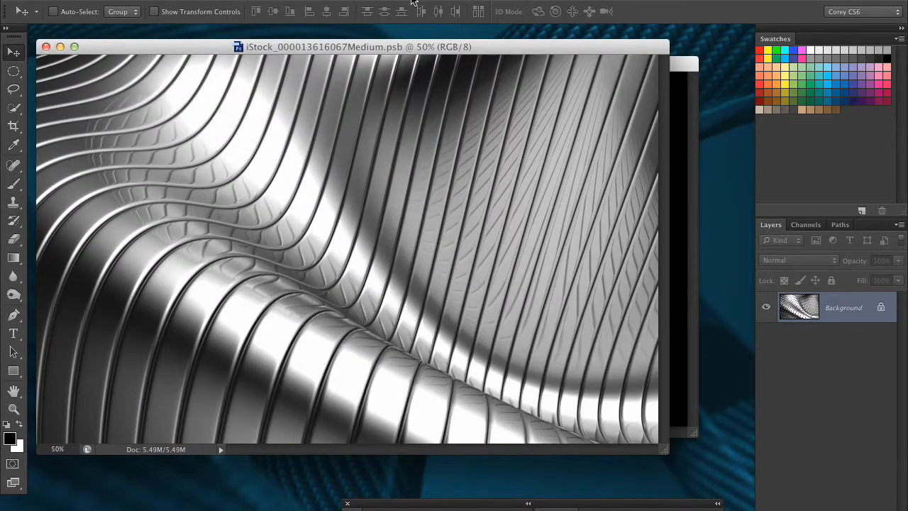
pyautogui.click(417, 3)
pyautogui.moveTo(334, 3)
pyautogui.moveTo(357, 156)
pyautogui.click(552, 293)
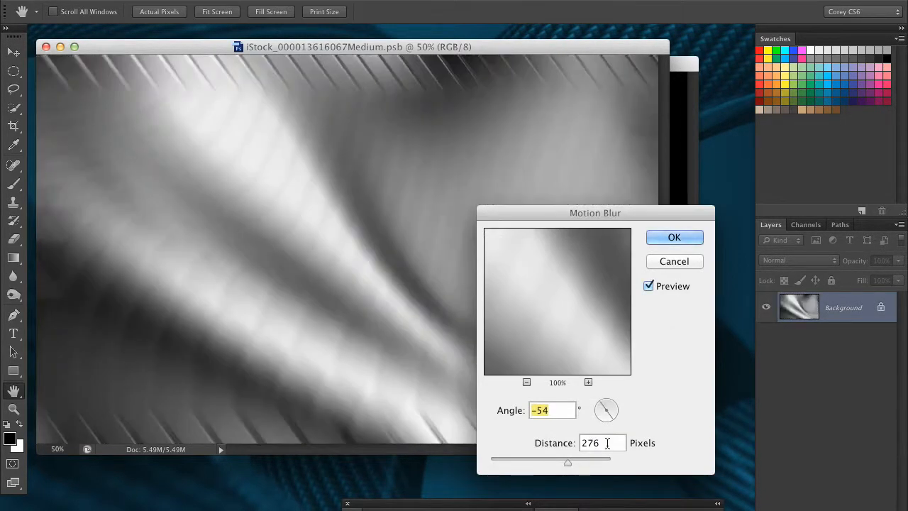
pyautogui.doubleClick(603, 442)
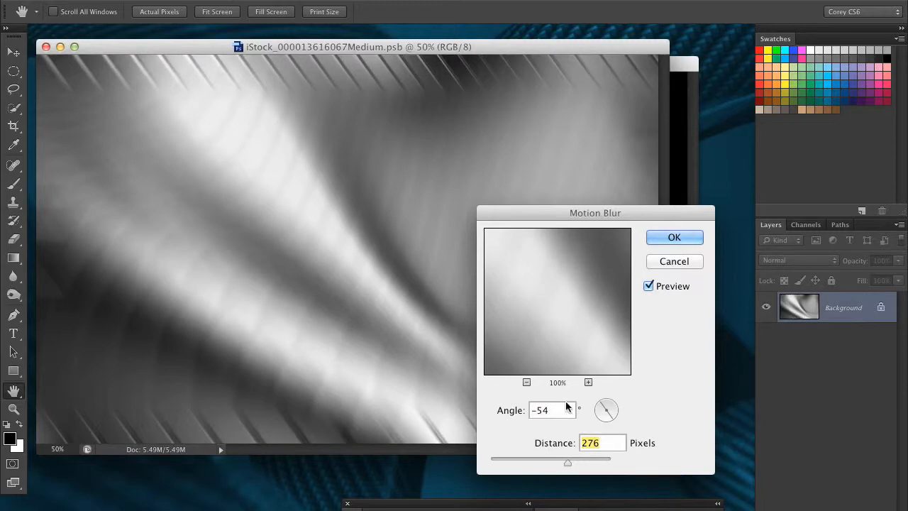
pyautogui.write('100')
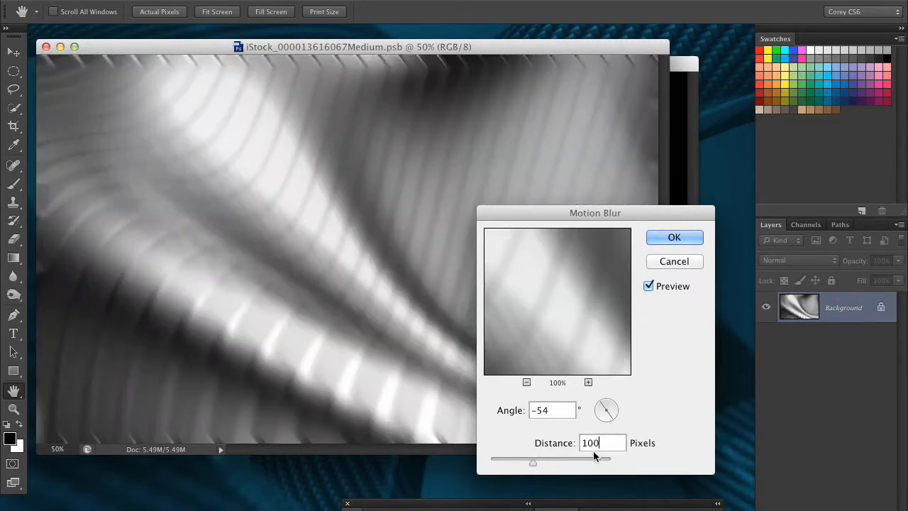
pyautogui.doubleClick(600, 443)
pyautogui.write('50')
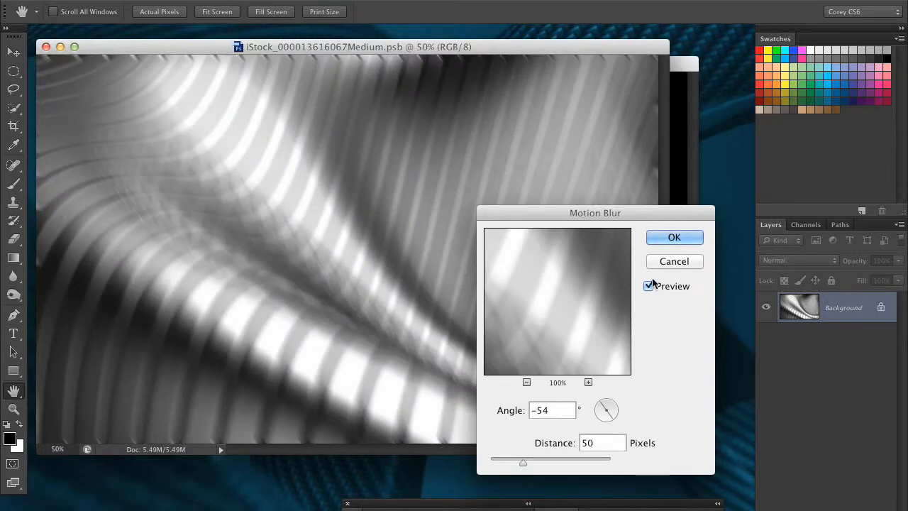
pyautogui.click(674, 241)
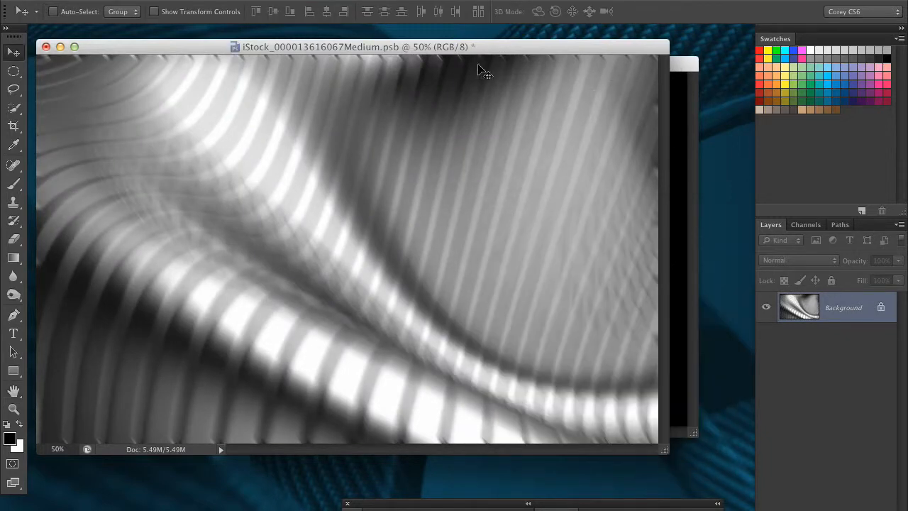
# Step: Close the blurred texture document and orbit the camera to check the reflections on the blocks
pyautogui.press('super+w')
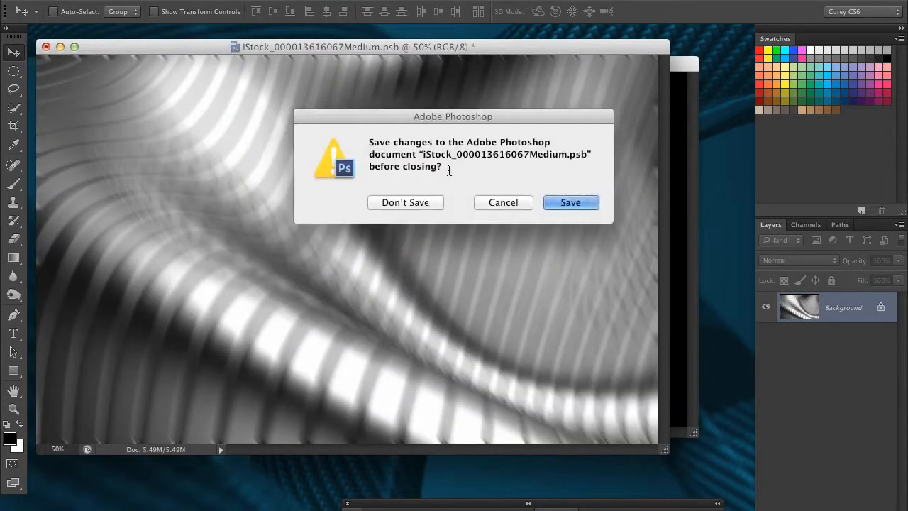
pyautogui.click(405, 203)
pyautogui.moveTo(641, 170); pyautogui.dragTo(637, 202)
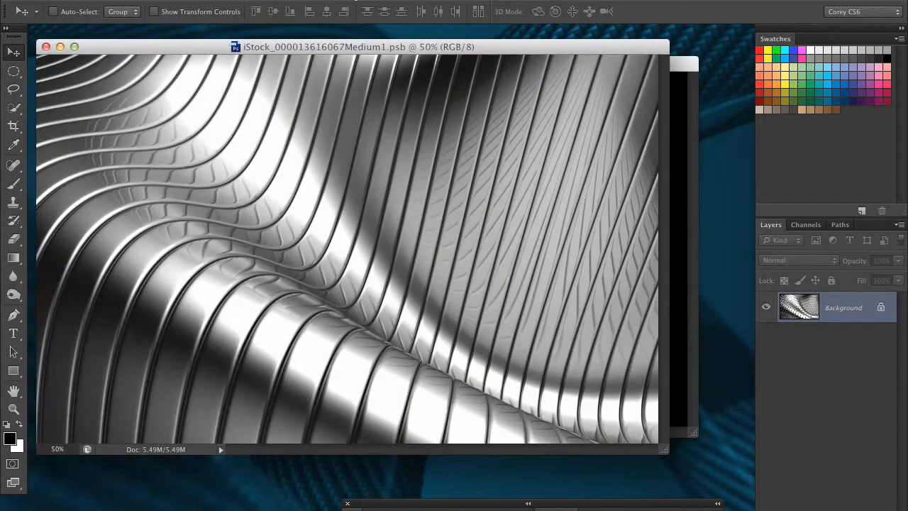
pyautogui.click(347, 2)
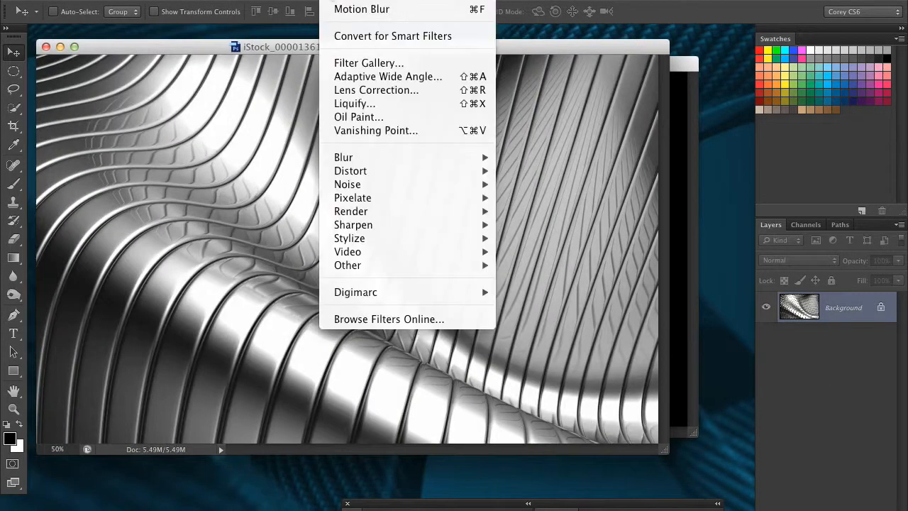
pyautogui.moveTo(362, 158)
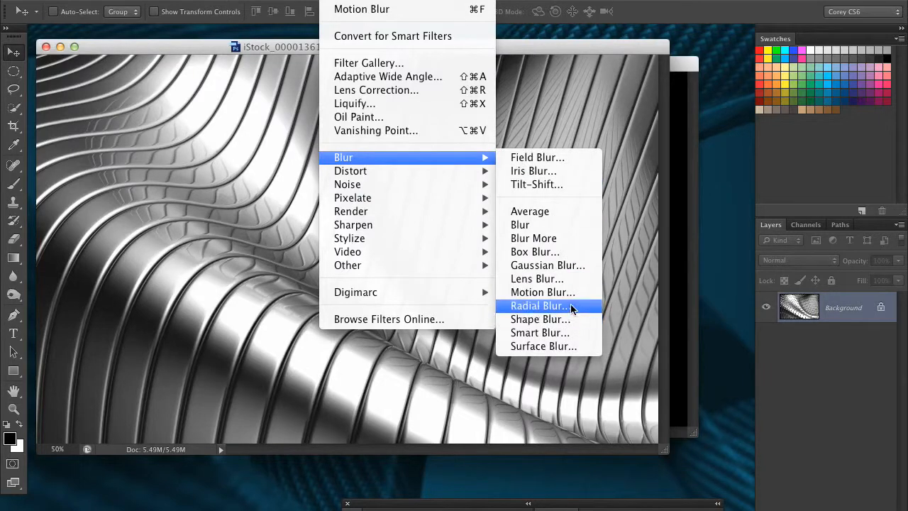
pyautogui.click(600, 297)
pyautogui.press('Tab')
pyautogui.write('25')
pyautogui.click(677, 239)
pyautogui.press('v')
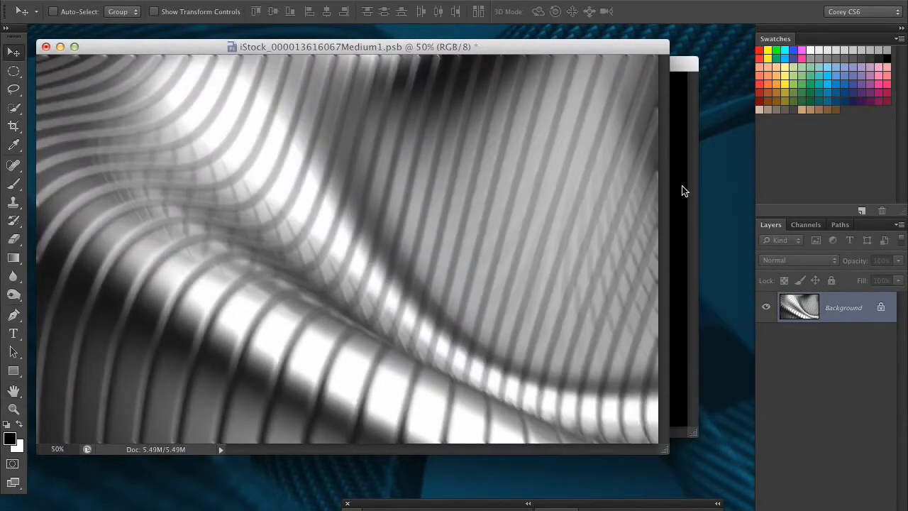
pyautogui.hotkey('ctrl', 's')
pyautogui.hotkey('ctrl', 'w')
pyautogui.moveTo(625, 170); pyautogui.dragTo(630, 225)
# Step: Increase the extrusion depth of the Layer 1 mesh so the blocks reach further back, and tilt the mesh slightly
pyautogui.click(600, 502)
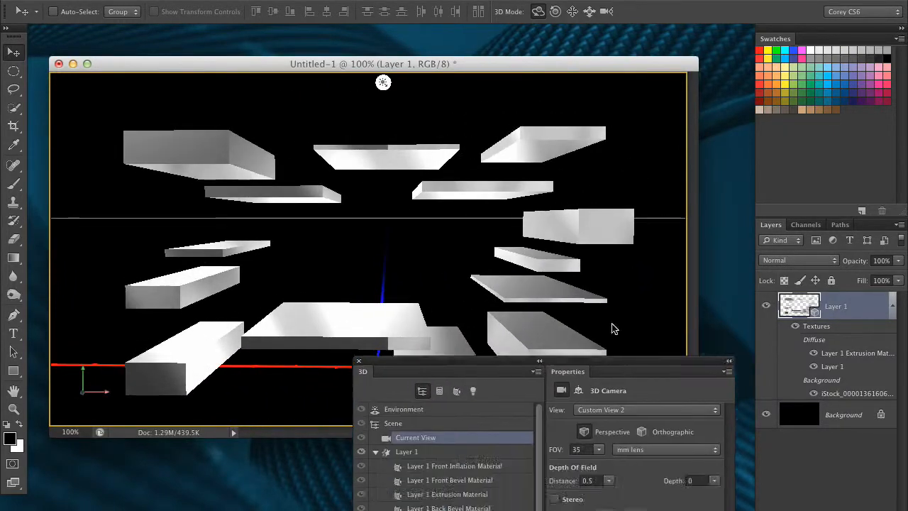
pyautogui.click(473, 307)
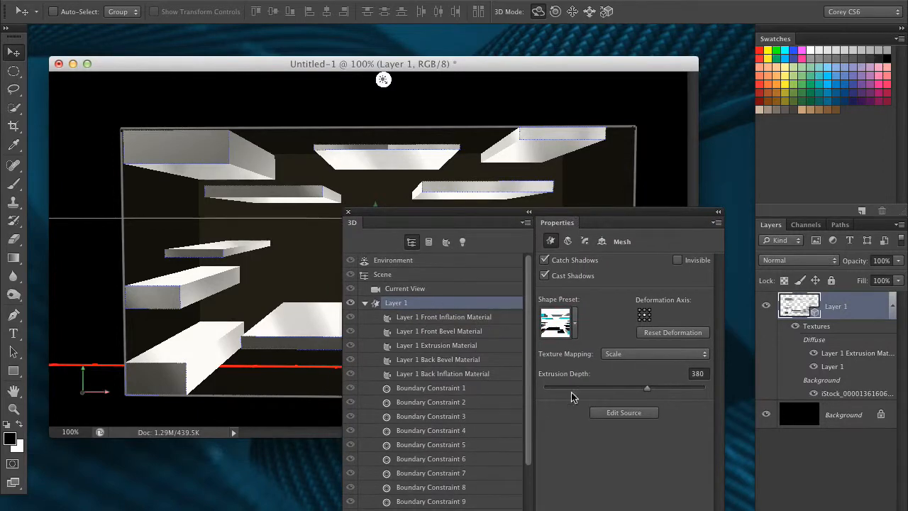
pyautogui.moveTo(645, 390); pyautogui.dragTo(675, 387)
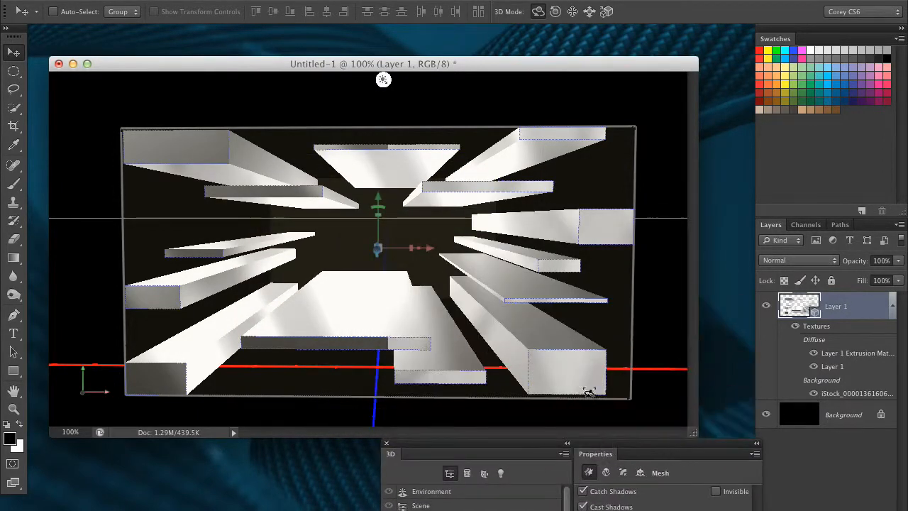
pyautogui.moveTo(653, 252); pyautogui.dragTo(647, 248)
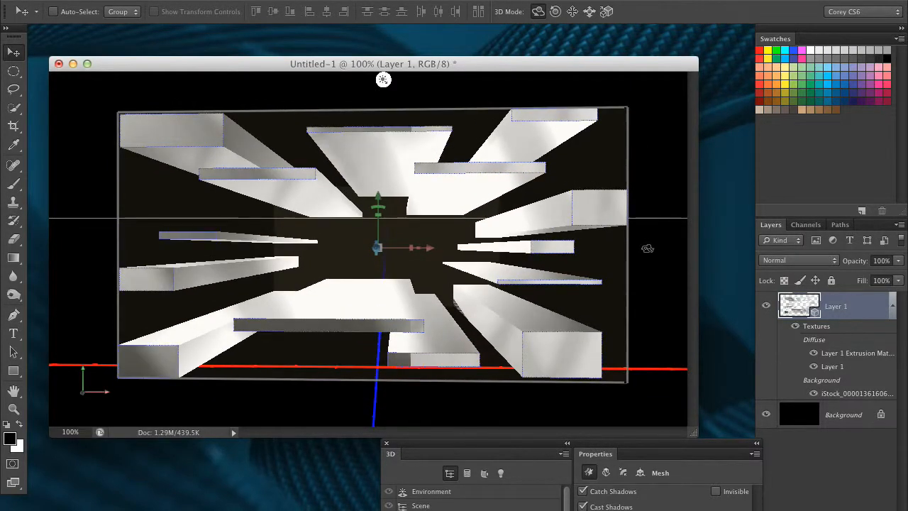
pyautogui.moveTo(585, 443); pyautogui.dragTo(553, 443)
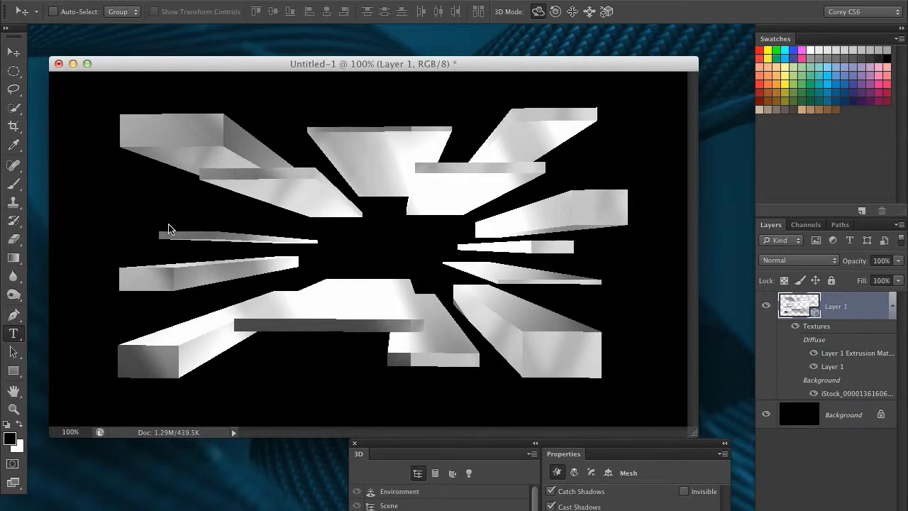
# Step: Add the word EXTREME in white Trajan Pro text and move it to the centre of the blocks
pyautogui.click(99, 220)
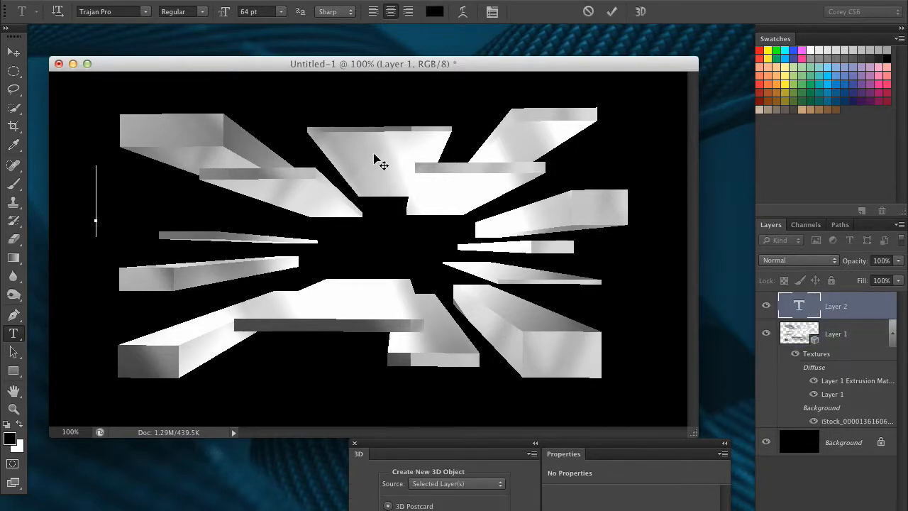
pyautogui.write('XTREME')
pyautogui.click(12, 52)
pyautogui.moveTo(265, 207); pyautogui.dragTo(458, 213)
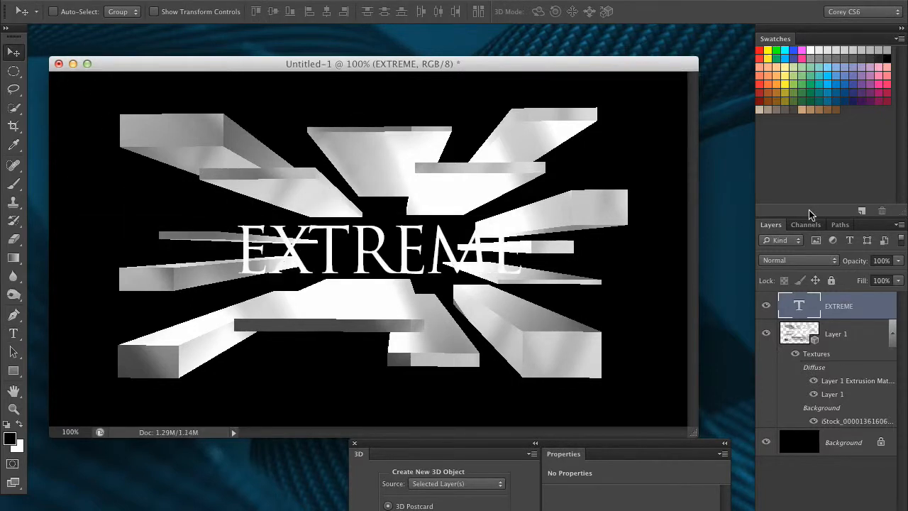
# Step: Change the EXTREME text's font to Eurostile (T1) in a bold, wide style
pyautogui.doubleClick(797, 310)
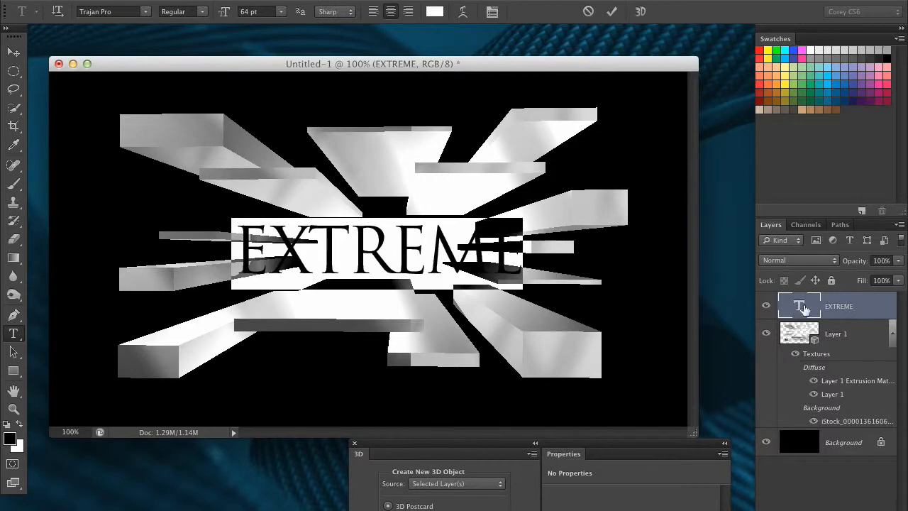
pyautogui.click(132, 14)
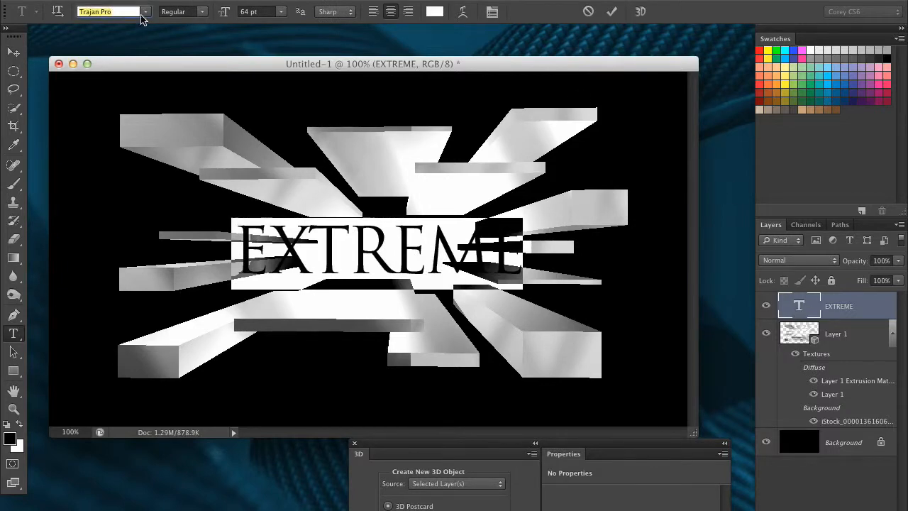
pyautogui.press('Down')
pyautogui.click(151, 13)
pyautogui.click(169, 24)
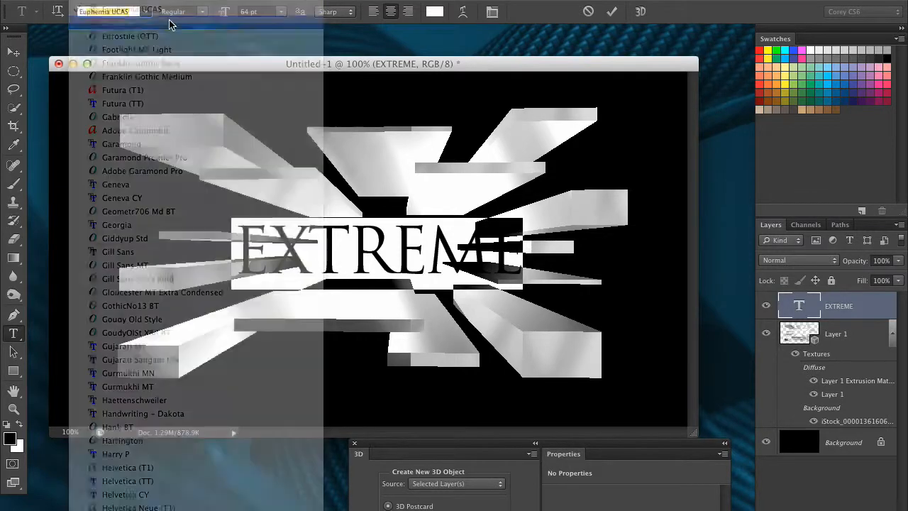
pyautogui.click(202, 12)
pyautogui.click(197, 100)
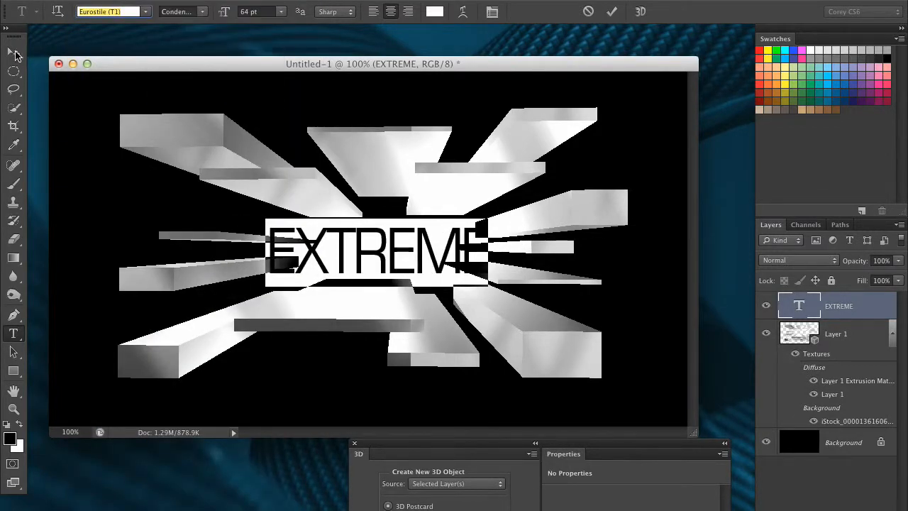
# Step: Scale the EXTREME text down to about 58% and centre it in the gap between the blocks
pyautogui.click(15, 53)
pyautogui.hotkey('ctrl', 't')
pyautogui.moveTo(590, 219); pyautogui.dragTo(499, 234)
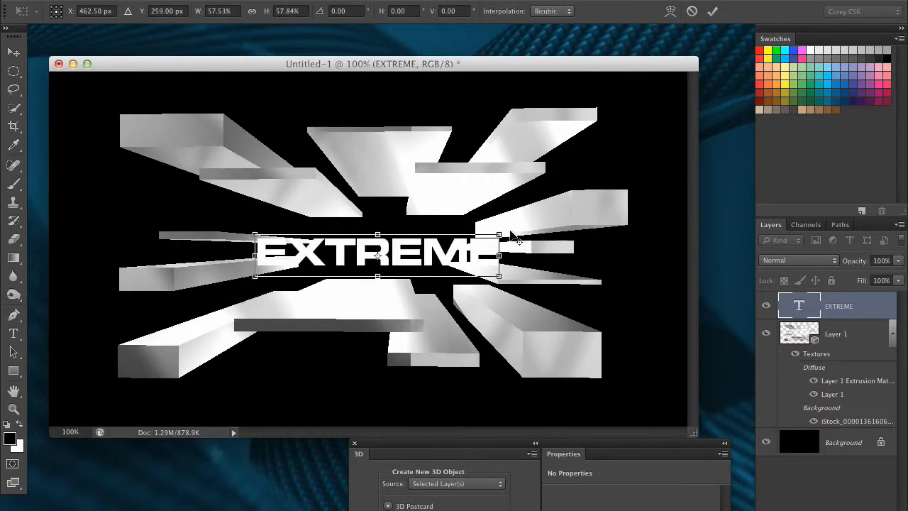
pyautogui.press('Return')
pyautogui.moveTo(404, 225); pyautogui.dragTo(398, 228)
pyautogui.moveTo(479, 276); pyautogui.dragTo(479, 269)
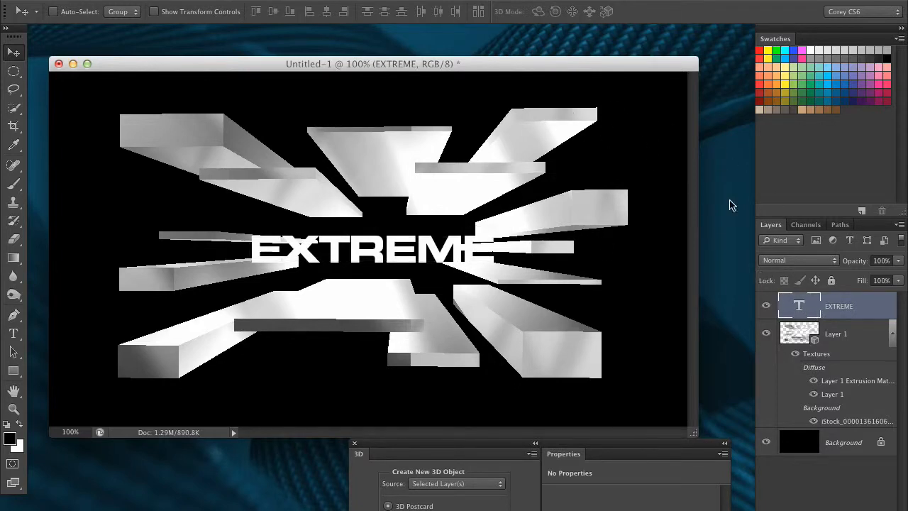
# Step: Convert the EXTREME text layer into a 3D extrusion
pyautogui.click(419, 1)
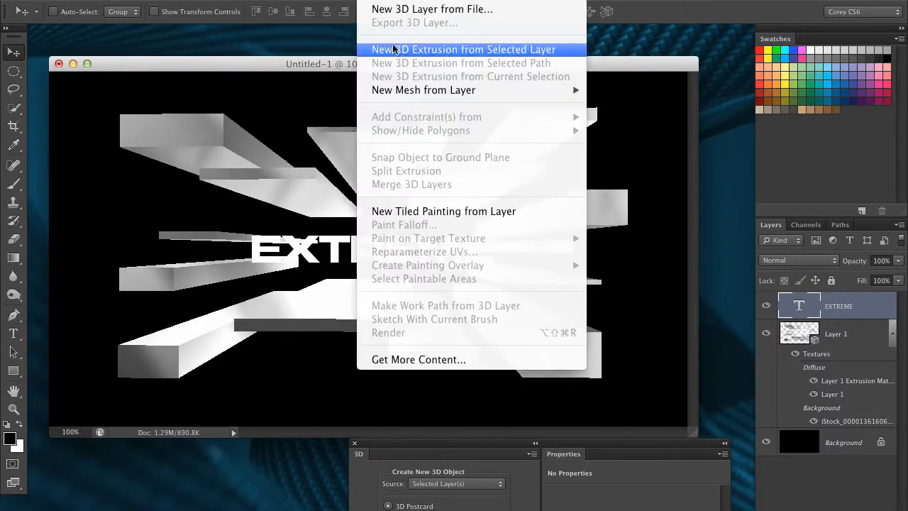
pyautogui.click(395, 52)
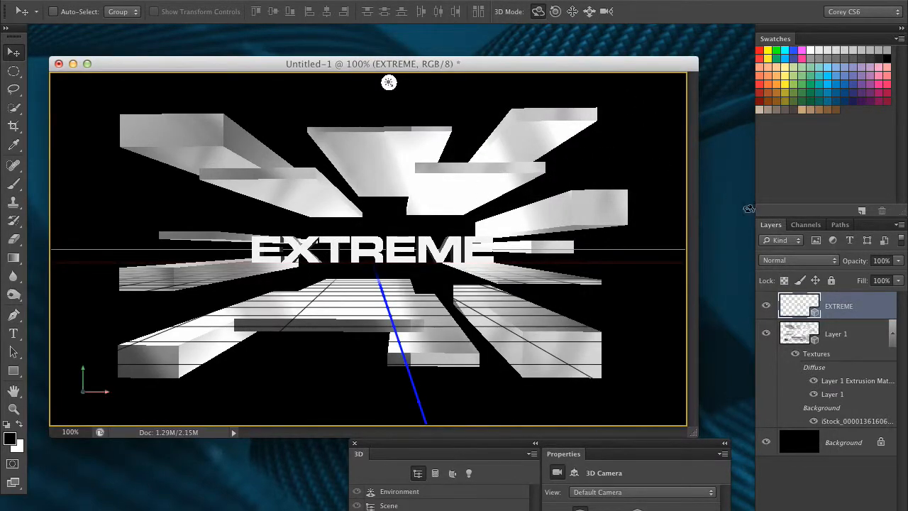
pyautogui.moveTo(247, 64); pyautogui.dragTo(259, 64)
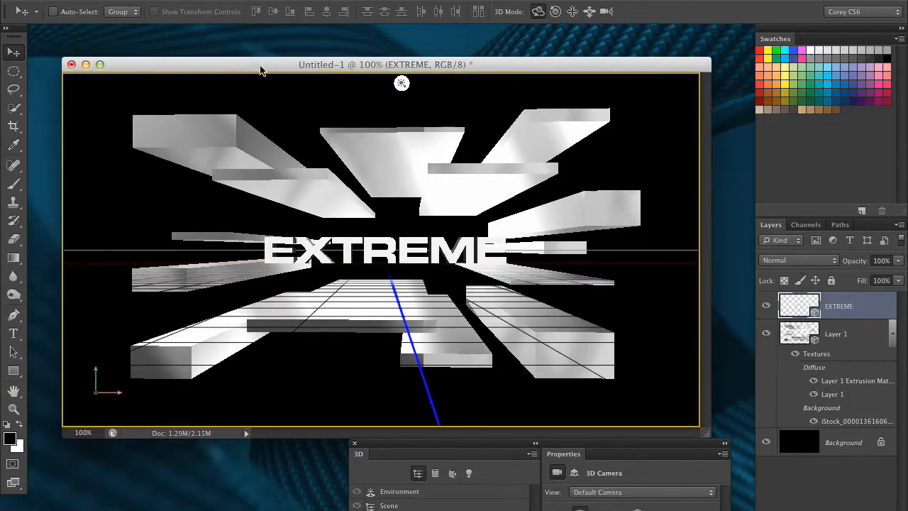
# Step: Save the document to the Desktop in Photoshop format as 3d-new.psd
pyautogui.click(145, 1)
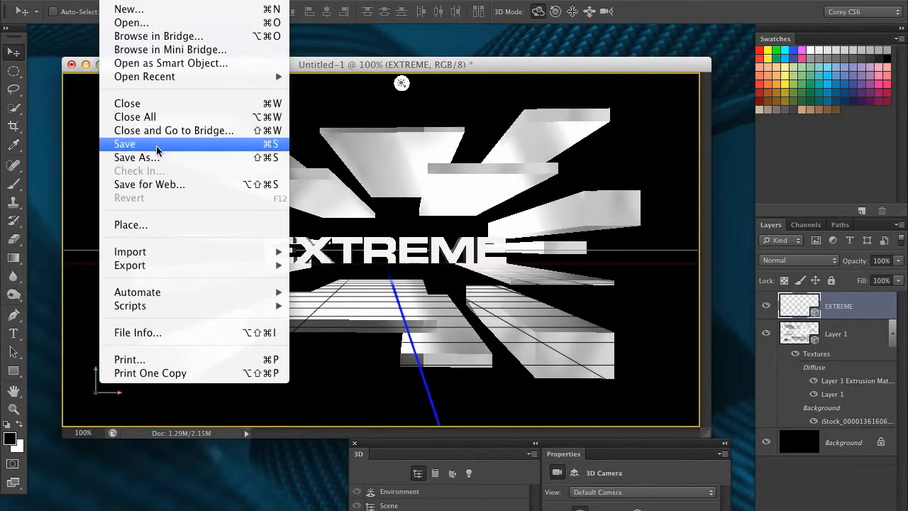
pyautogui.click(184, 150)
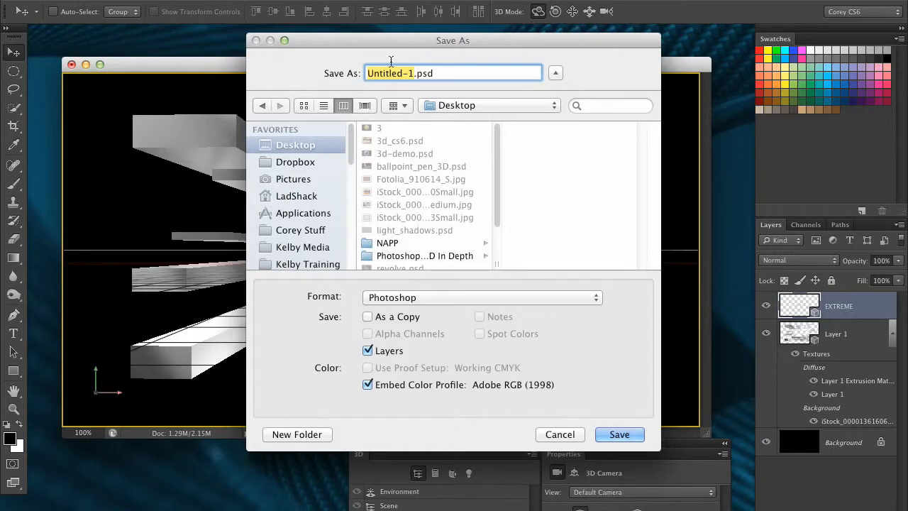
pyautogui.write('3d-new')
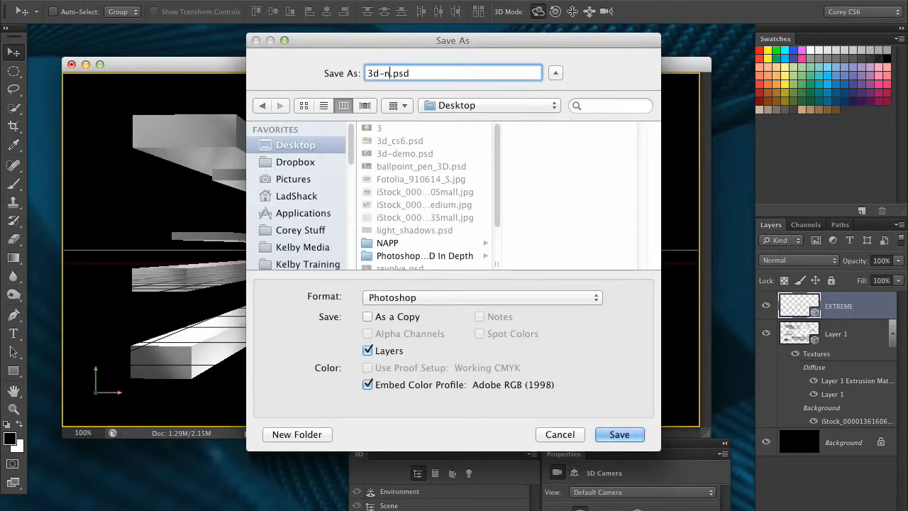
pyautogui.press('Return')
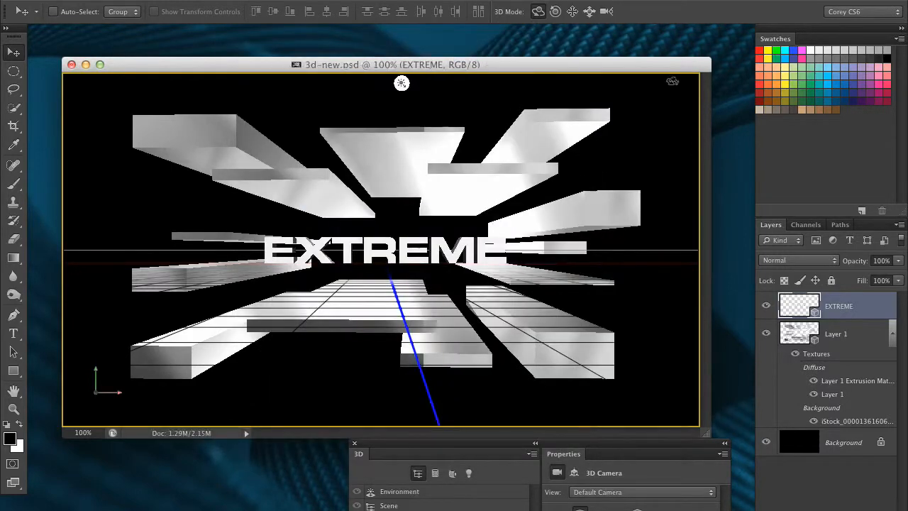
# Step: Merge the EXTREME and Layer 1 3D layers into a single 3D scene
pyautogui.keyDown('shift'); pyautogui.click(804, 337); pyautogui.keyUp('shift')
pyautogui.click(426, 5)
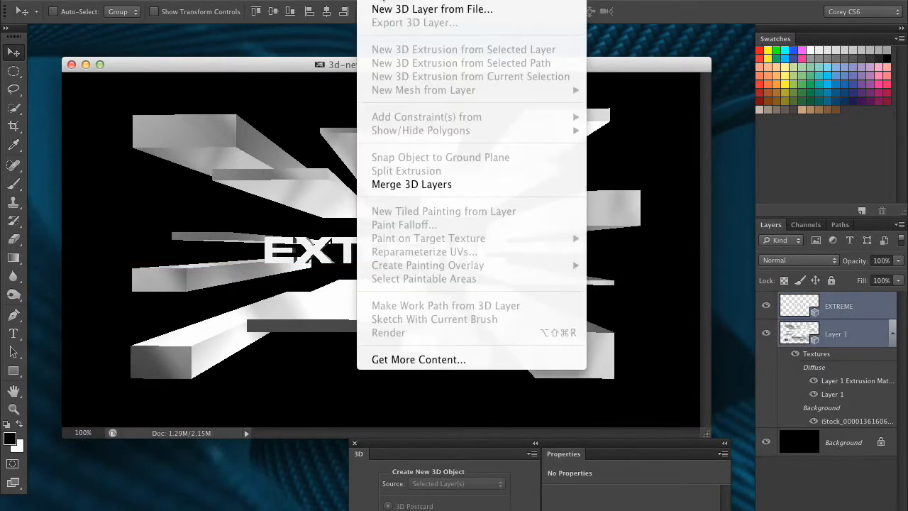
pyautogui.click(410, 184)
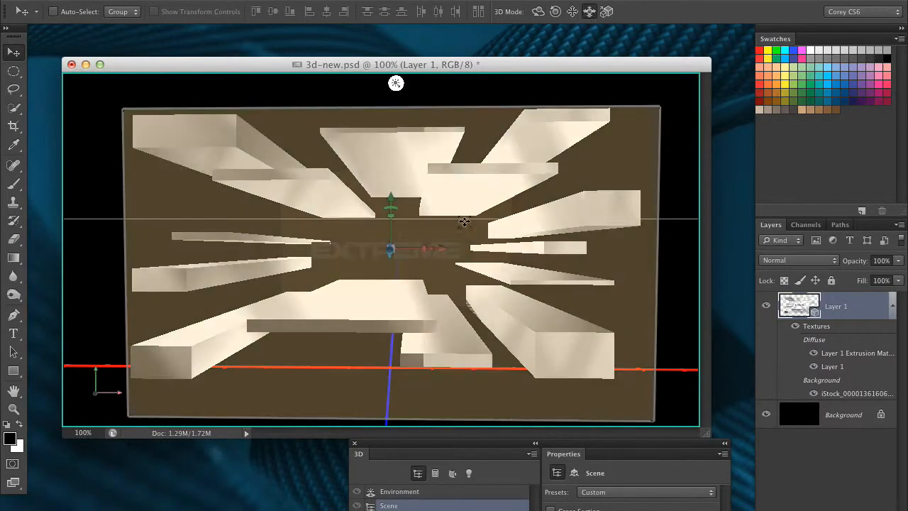
# Step: Slide the EXTREME mesh forward toward the camera so the word fills the gap between the blocks
pyautogui.click(456, 255)
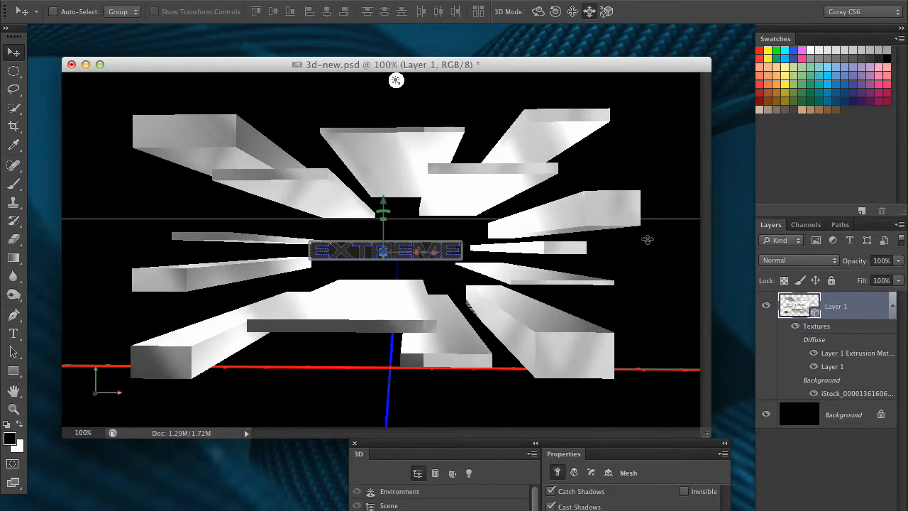
pyautogui.moveTo(640, 246); pyautogui.dragTo(641, 250)
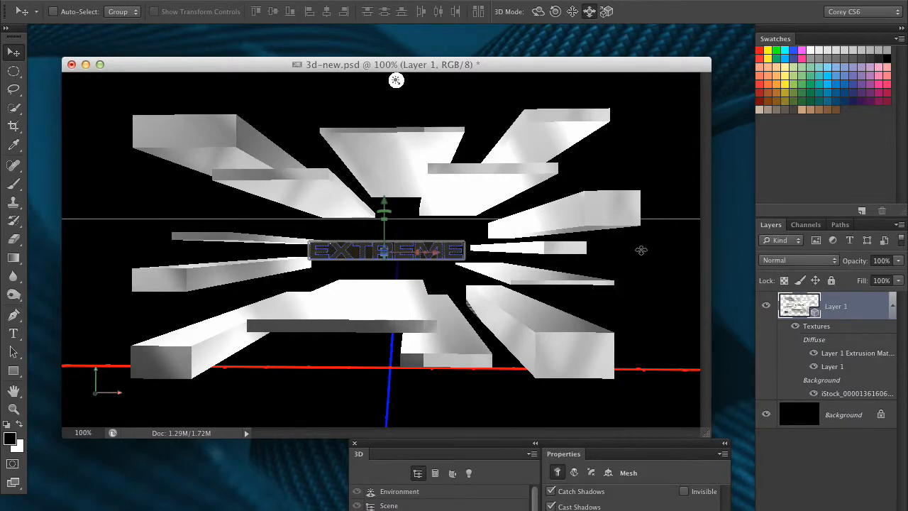
pyautogui.moveTo(640, 299); pyautogui.dragTo(637, 352)
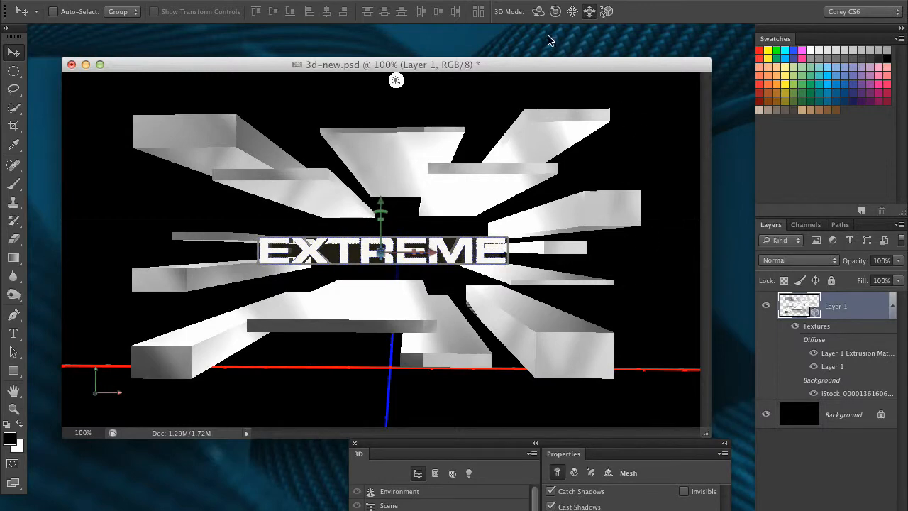
pyautogui.moveTo(503, 445); pyautogui.dragTo(631, 356)
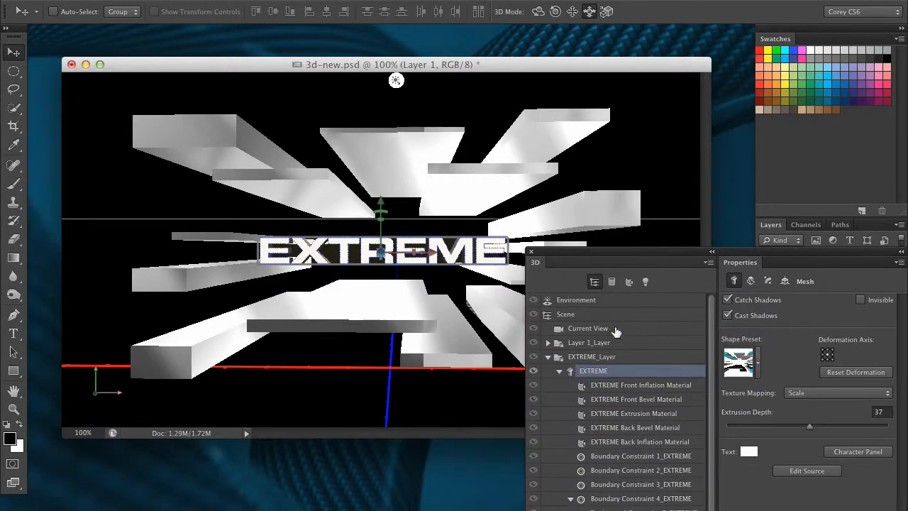
# Step: Bring the Current View camera closer to the blocks and adjust its angle slightly
pyautogui.click(615, 328)
pyautogui.scroll(3, 661, 197)
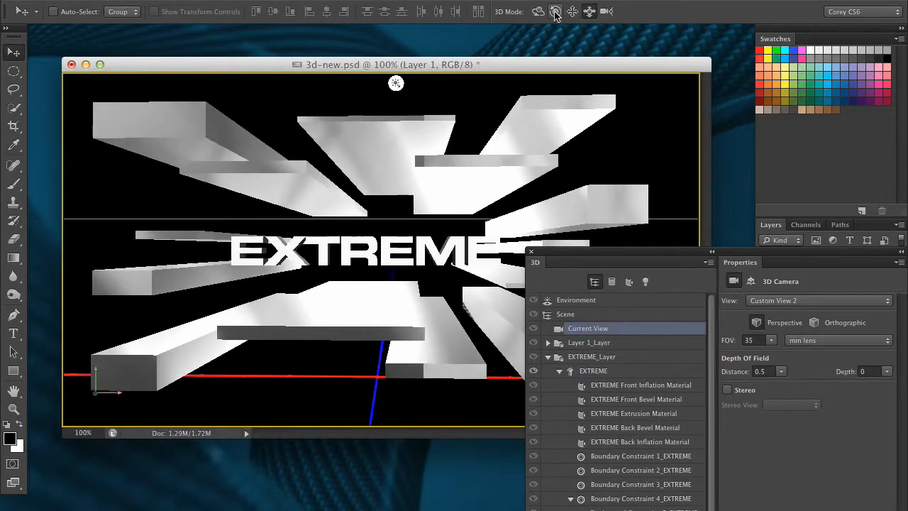
pyautogui.moveTo(637, 135); pyautogui.dragTo(710, 93)
pyautogui.click(589, 11)
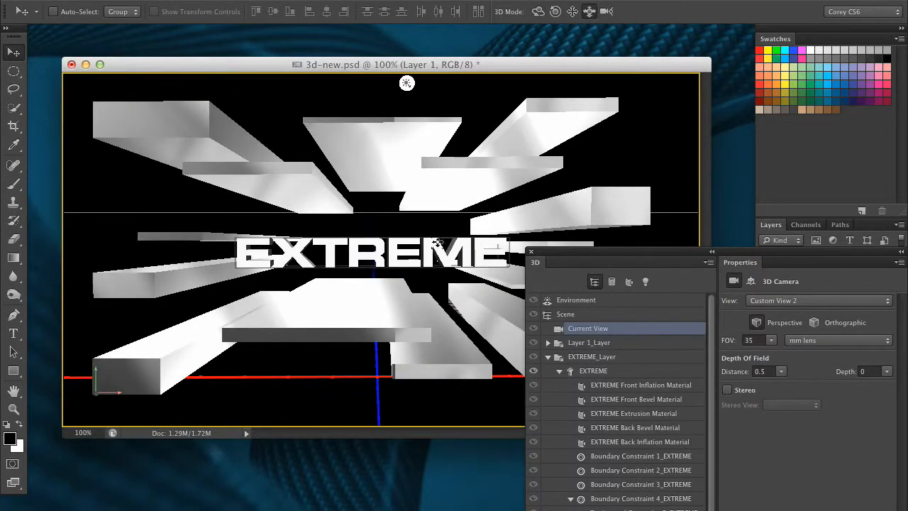
# Step: Push the EXTREME mesh back in depth between the blocks and clear the 3D controls off the canvas
pyautogui.click(437, 242)
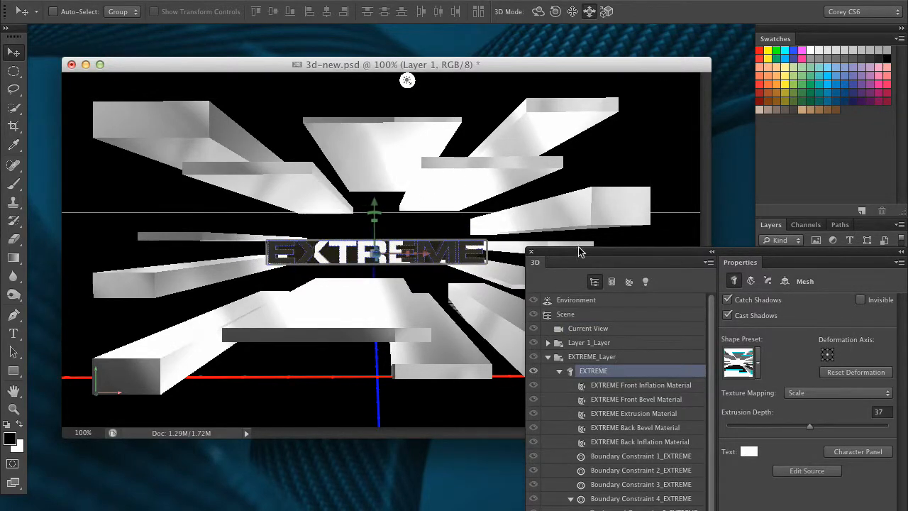
pyautogui.moveTo(580, 251); pyautogui.dragTo(697, 270)
pyautogui.click(538, 11)
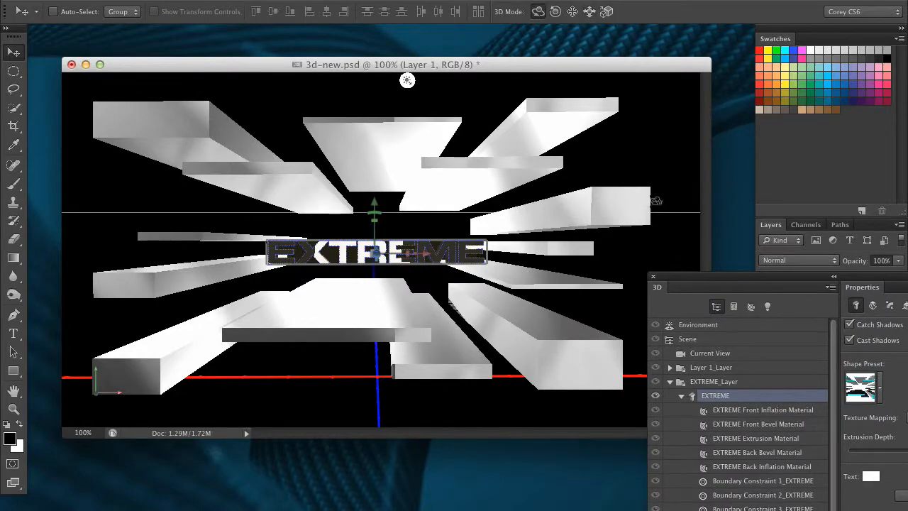
# Step: Orbit the Current View camera slightly around the merged scene
pyautogui.click(725, 353)
pyautogui.moveTo(669, 184); pyautogui.dragTo(630, 202)
pyautogui.moveTo(691, 177); pyautogui.dragTo(672, 165)
# Step: Slide the EXTREME mesh farther back into the central gap between the blocks
pyautogui.click(589, 11)
pyautogui.click(474, 243)
pyautogui.moveTo(628, 263); pyautogui.dragTo(628, 209)
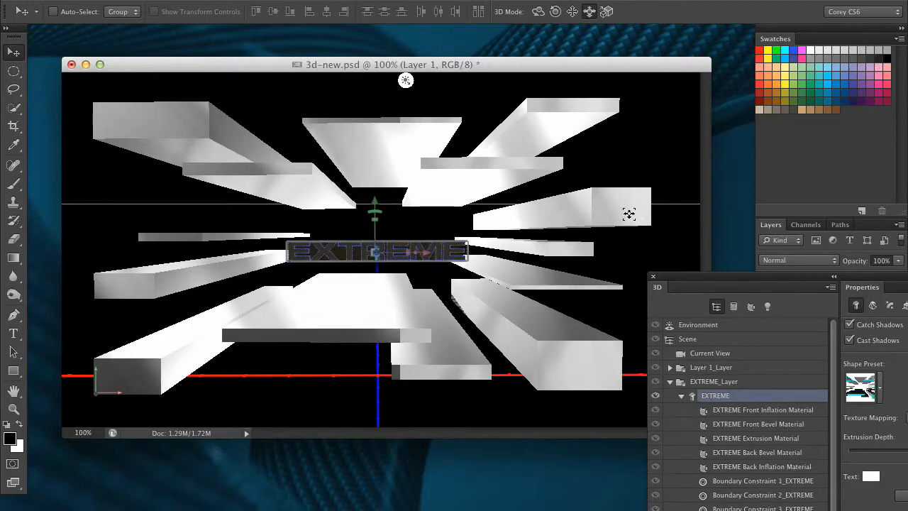
# Step: Move the EXTREME mesh up slightly to centre it in the gap between the blocks
pyautogui.click(572, 12)
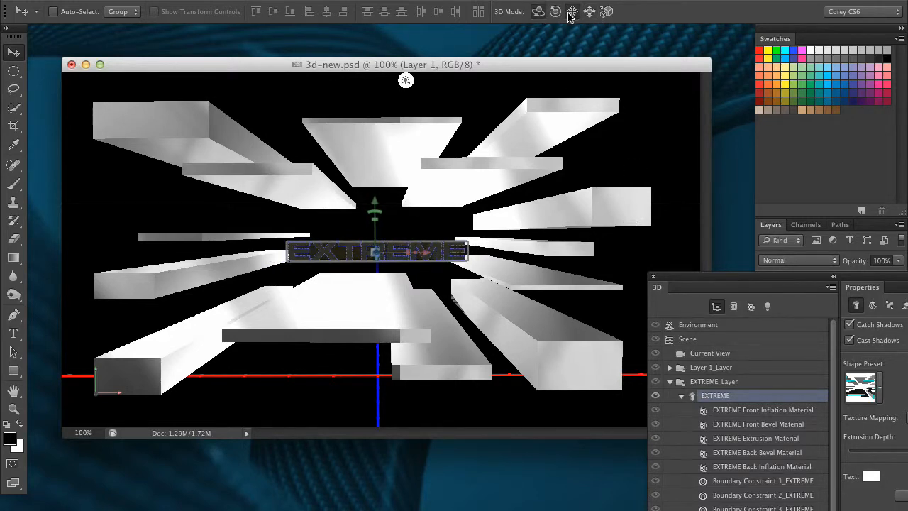
pyautogui.moveTo(673, 213); pyautogui.dragTo(681, 209)
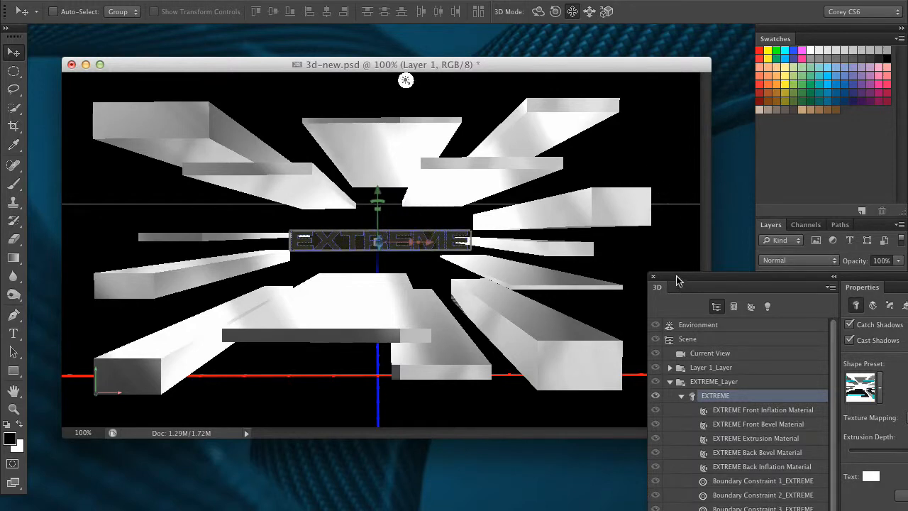
pyautogui.moveTo(676, 279); pyautogui.dragTo(734, 370)
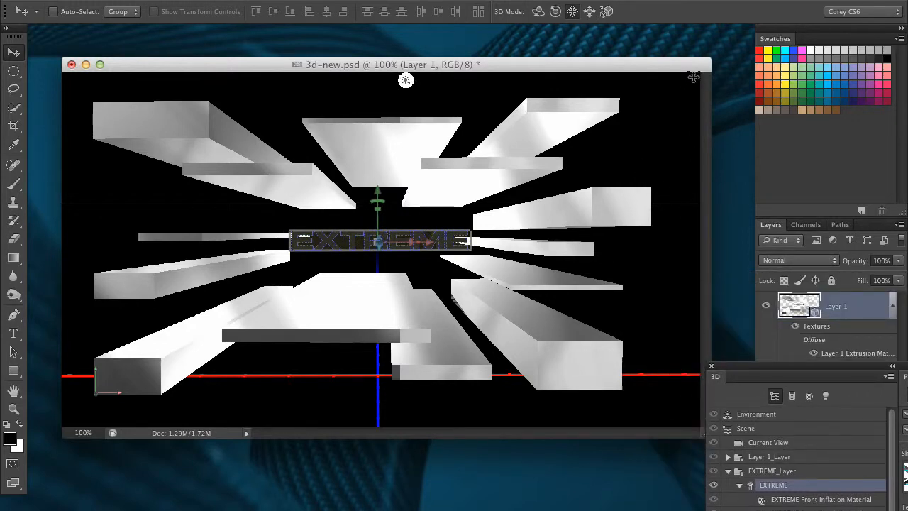
# Step: Roll the Current View camera so the scene tilts diagonally, and move it in closer to the EXTREME text
pyautogui.click(555, 11)
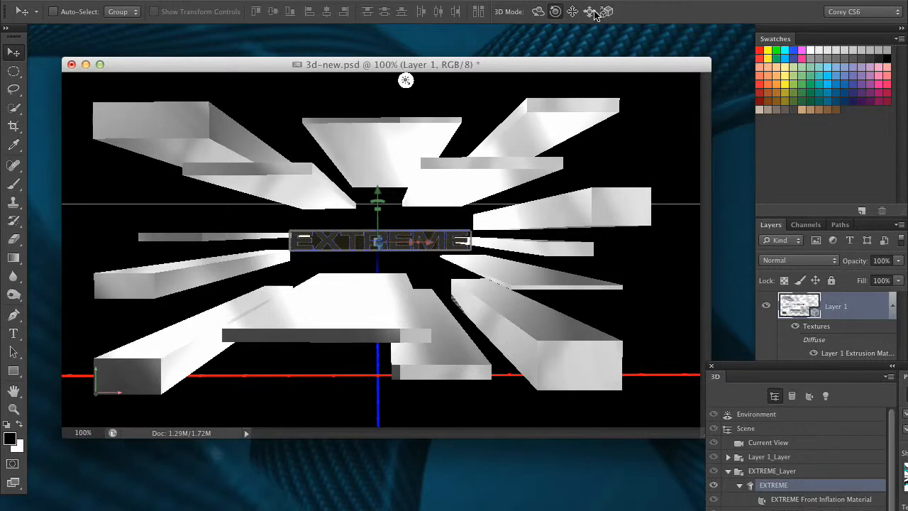
pyautogui.moveTo(648, 114); pyautogui.dragTo(612, 85)
pyautogui.click(768, 442)
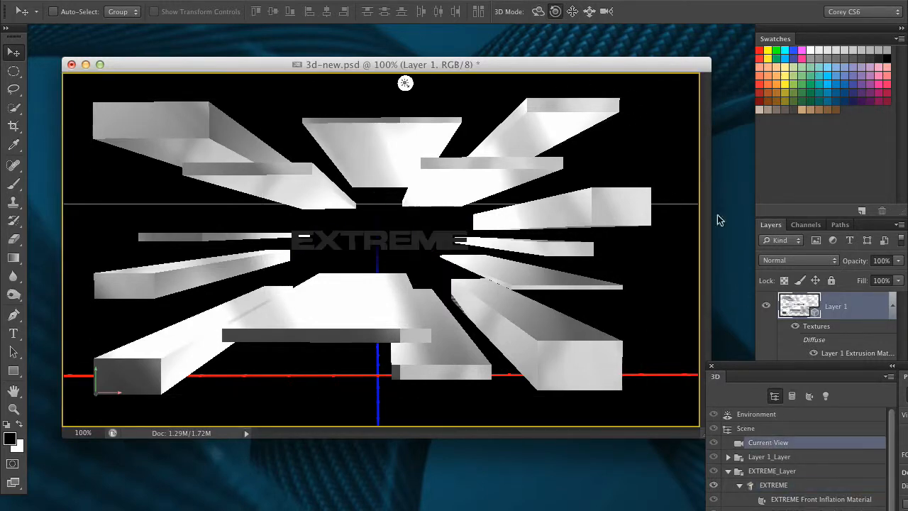
pyautogui.moveTo(650, 106); pyautogui.dragTo(662, 91)
pyautogui.click(592, 13)
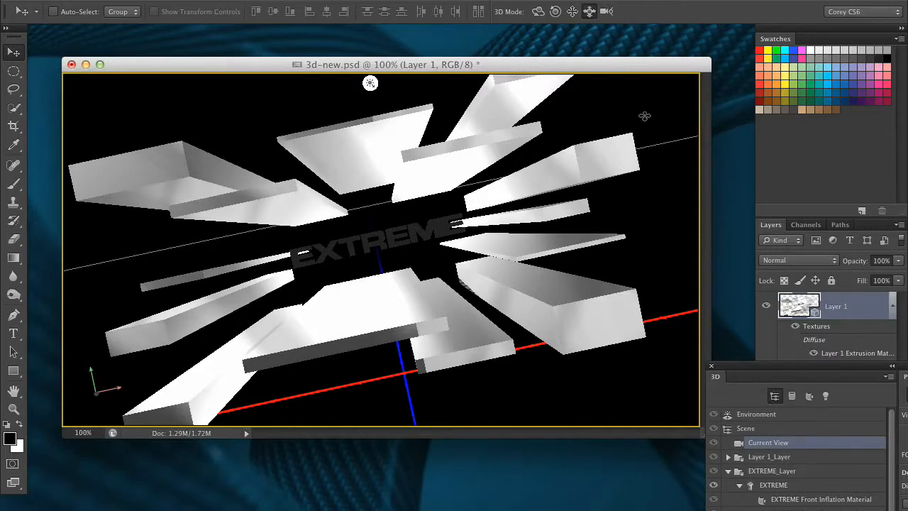
pyautogui.moveTo(644, 117); pyautogui.dragTo(657, 206)
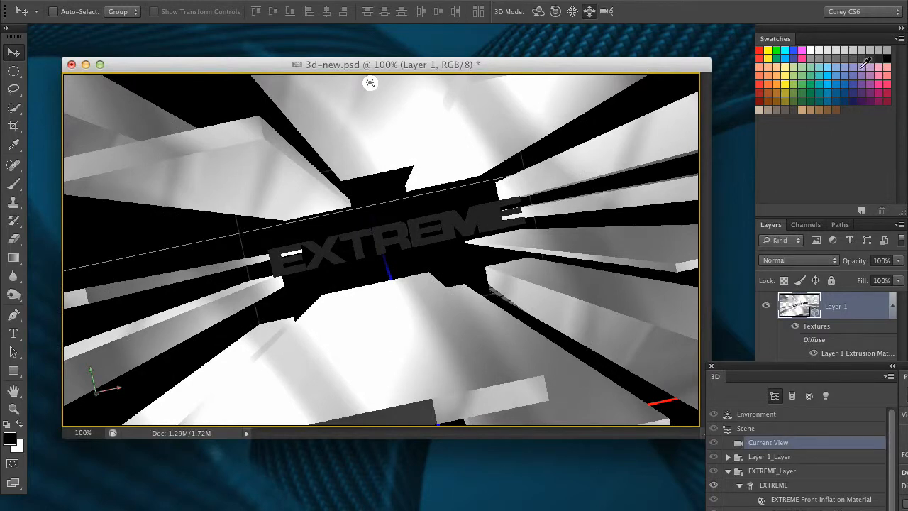
# Step: Turn off Infinite Light 1 in the scene
pyautogui.moveTo(784, 369); pyautogui.dragTo(596, 127)
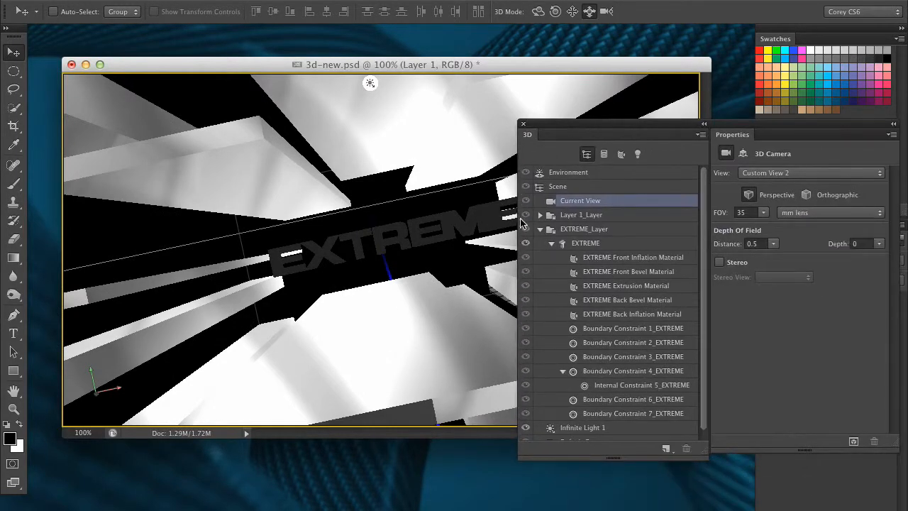
pyautogui.click(637, 156)
pyautogui.click(632, 187)
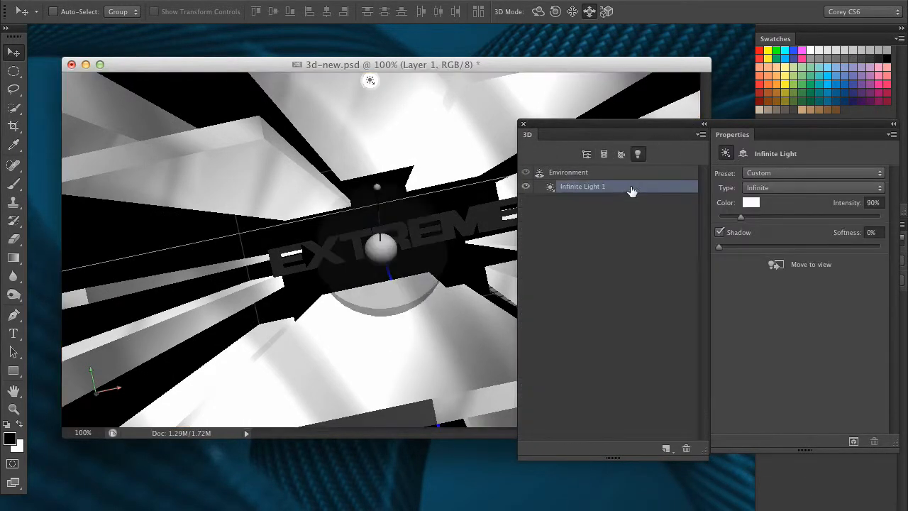
pyautogui.click(526, 189)
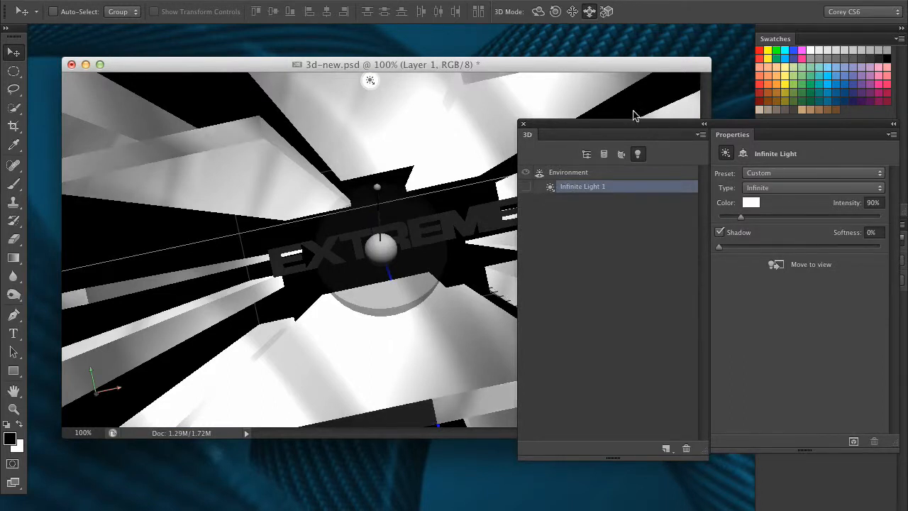
# Step: Add a new point light to the scene and shift it slightly near the middle of the EXTREME text
pyautogui.click(665, 448)
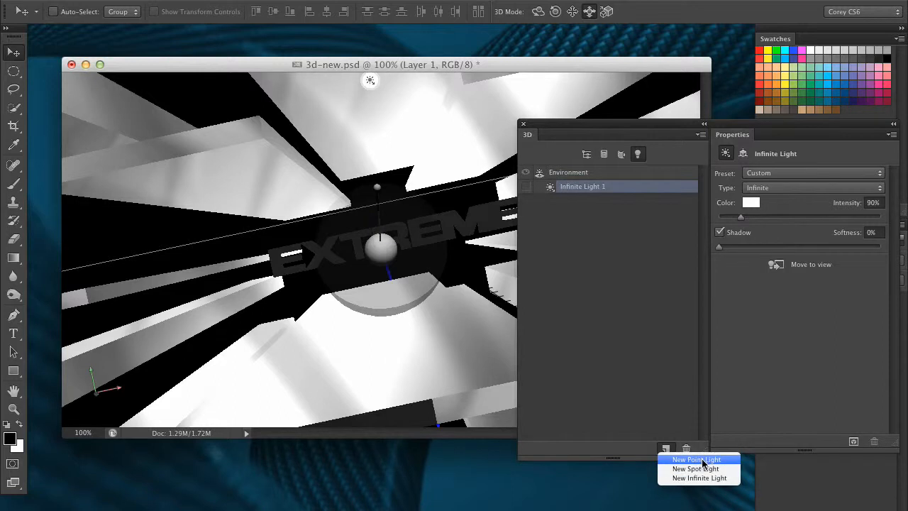
pyautogui.click(715, 459)
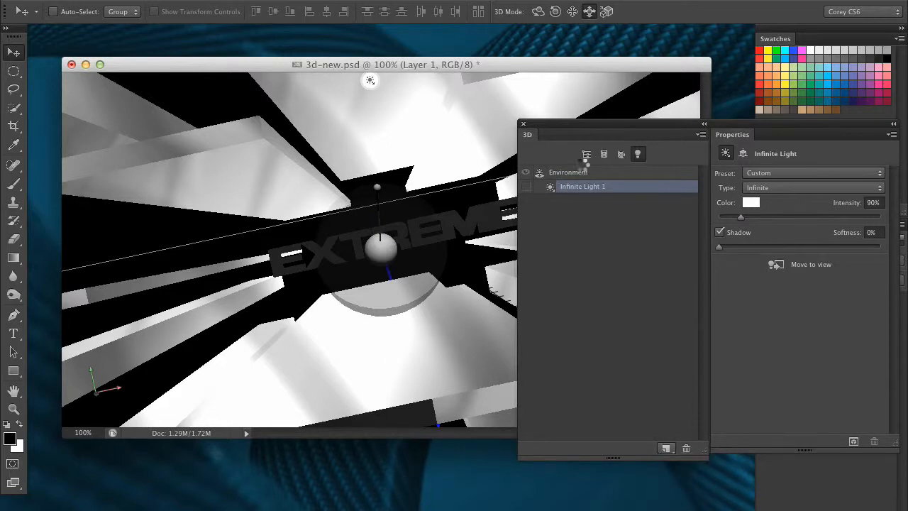
pyautogui.moveTo(579, 128); pyautogui.dragTo(722, 163)
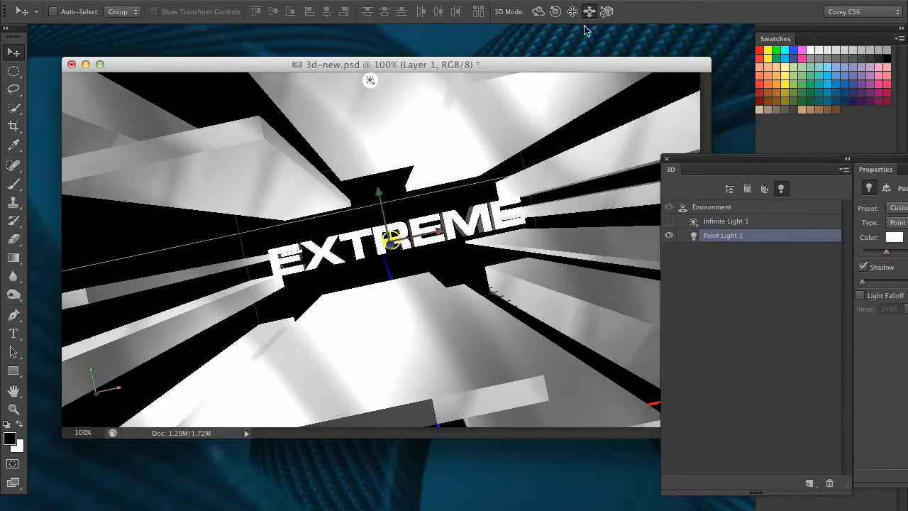
pyautogui.moveTo(448, 245); pyautogui.dragTo(462, 189)
pyautogui.moveTo(683, 158); pyautogui.dragTo(738, 187)
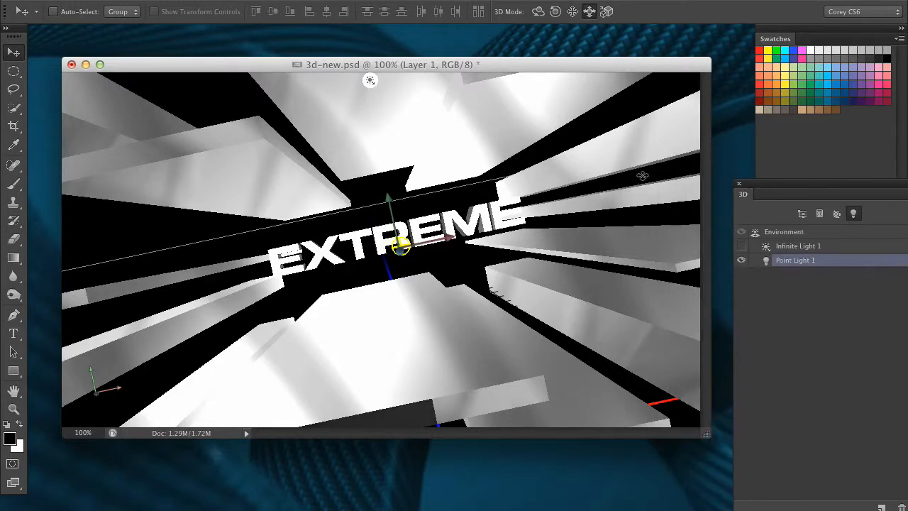
# Step: Move the Current View camera closer to the EXTREME text and orbit it to view the scene from an angle
pyautogui.click(629, 104)
pyautogui.click(806, 262)
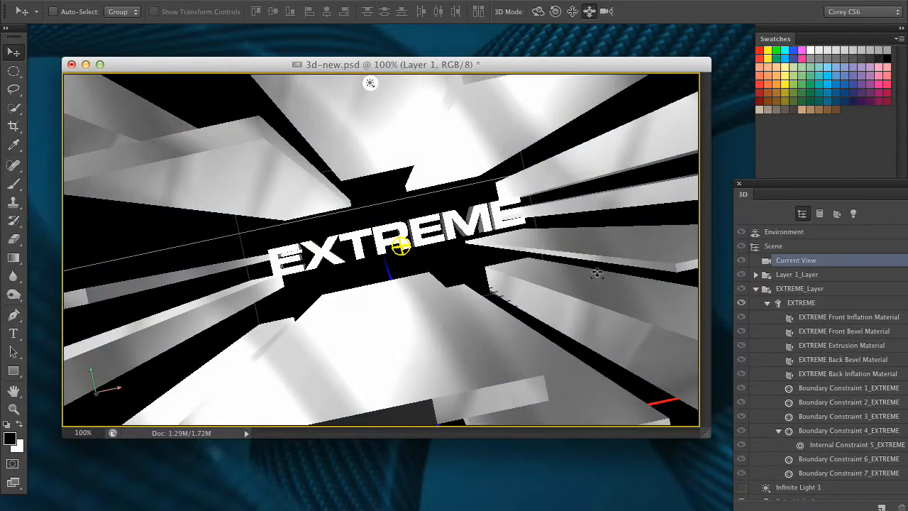
pyautogui.moveTo(371, 277); pyautogui.dragTo(369, 306)
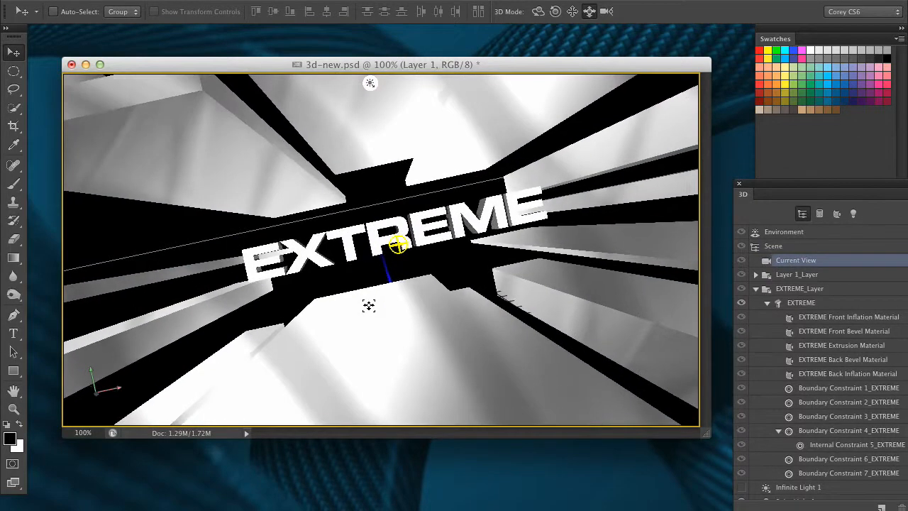
pyautogui.click(538, 11)
pyautogui.moveTo(291, 307); pyautogui.dragTo(303, 302)
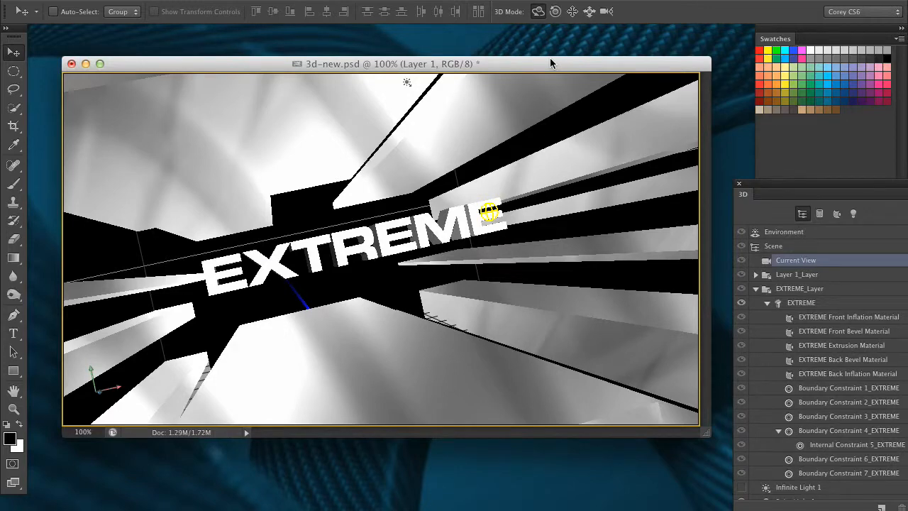
# Step: Render the 3D scene from the current camera view
pyautogui.press('super+alt+shift+r')
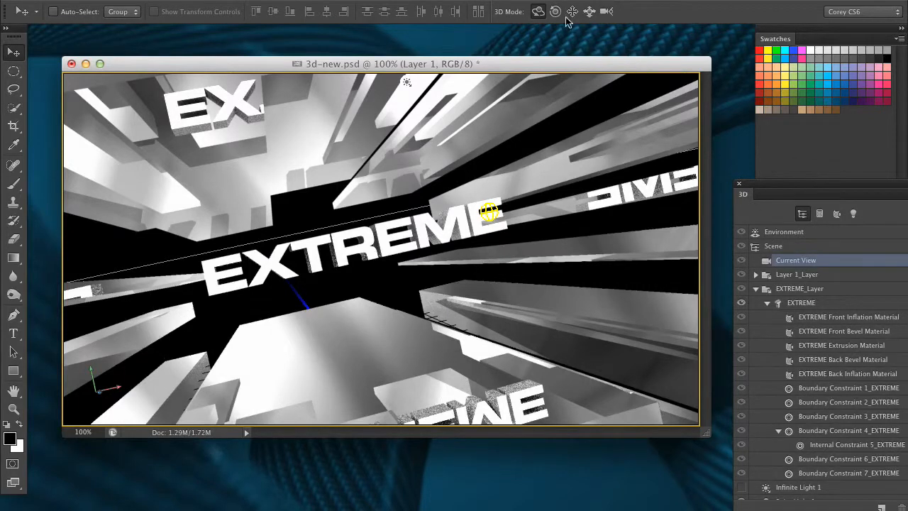
# Step: Rotate the EXTREME text mesh to reveal its extruded sides, slide it into a new position, and briefly render the scene
pyautogui.click(445, 226)
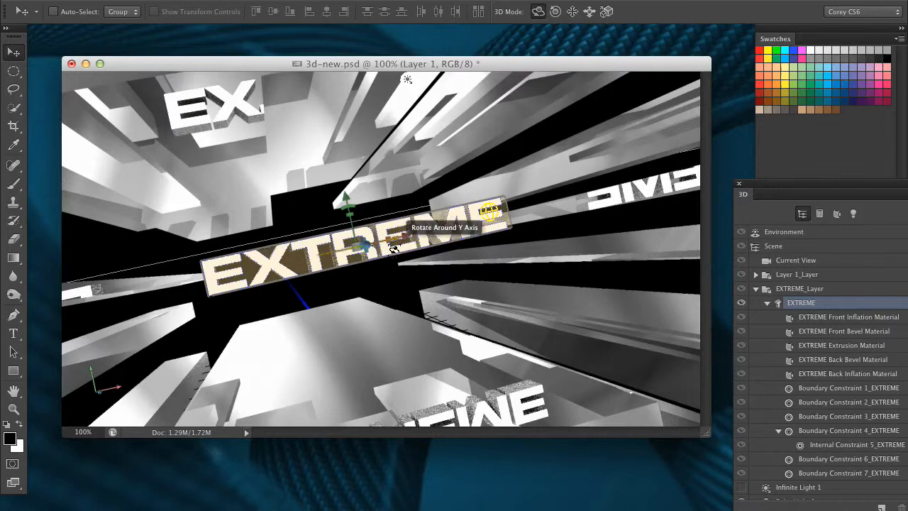
pyautogui.moveTo(370, 272); pyautogui.dragTo(445, 241)
pyautogui.click(589, 12)
pyautogui.moveTo(407, 285); pyautogui.dragTo(415, 327)
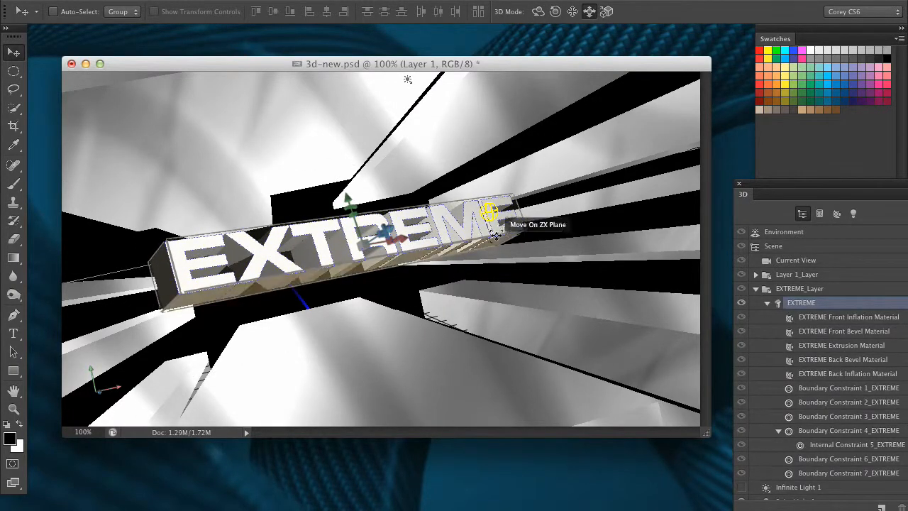
pyautogui.press('super+alt+shift+r')
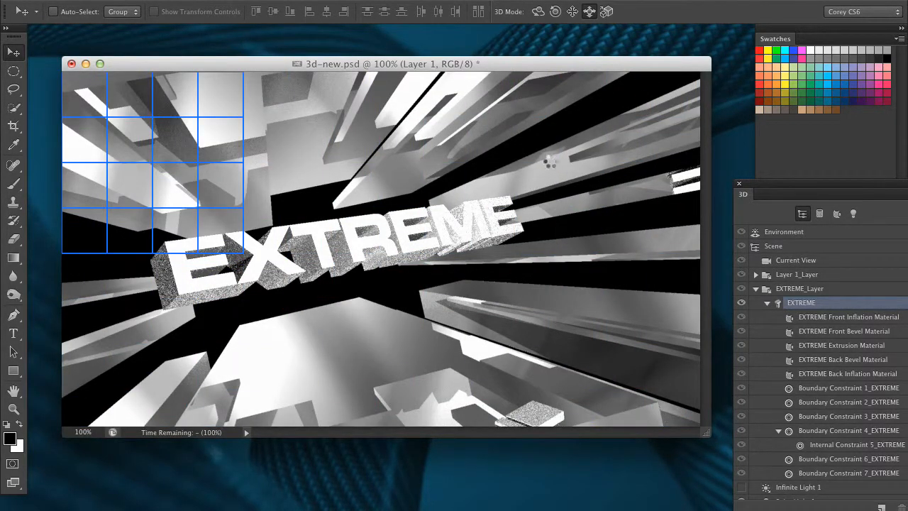
pyautogui.click(596, 83)
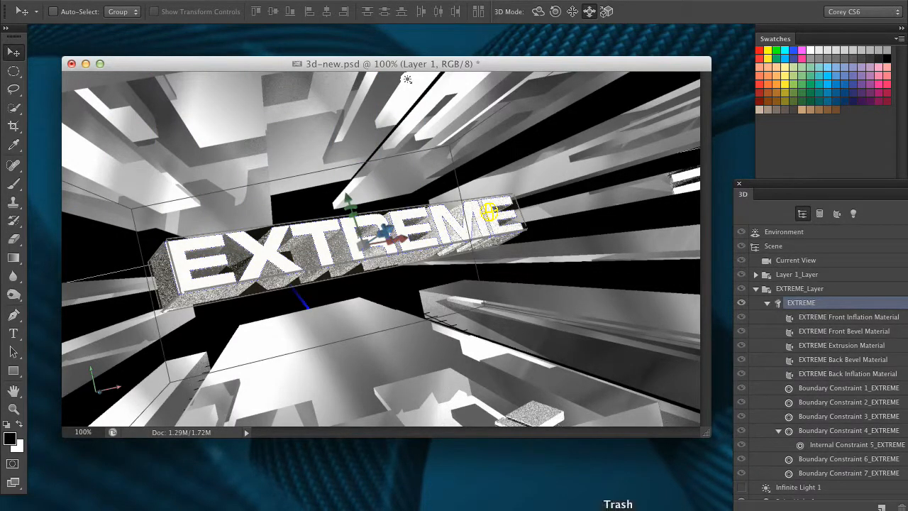
# Step: Open sparks.jpg from the desktop and copy its image into 3d-new.psd as a new layer above the 3D scene
pyautogui.click(738, 482)
pyautogui.click(809, 309)
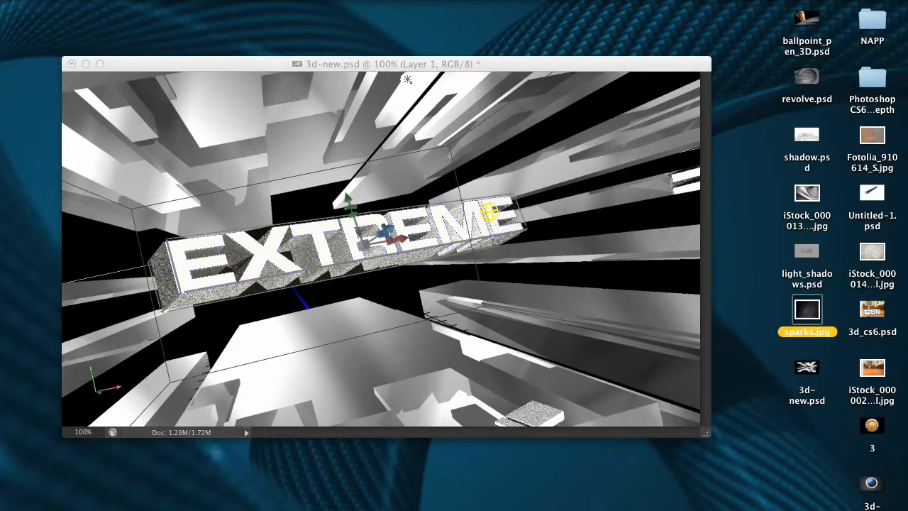
pyautogui.moveTo(807, 309); pyautogui.dragTo(316, 505)
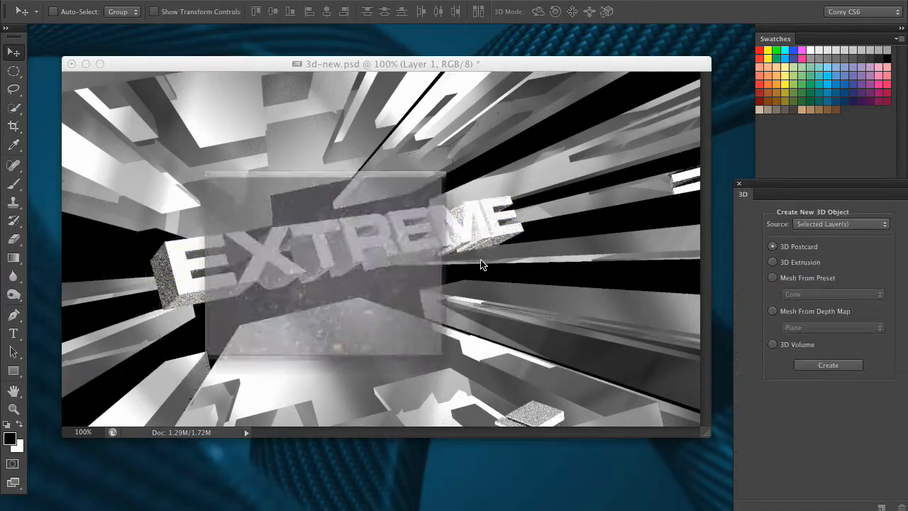
pyautogui.moveTo(135, 37); pyautogui.dragTo(362, 40)
pyautogui.moveTo(355, 203); pyautogui.dragTo(483, 273)
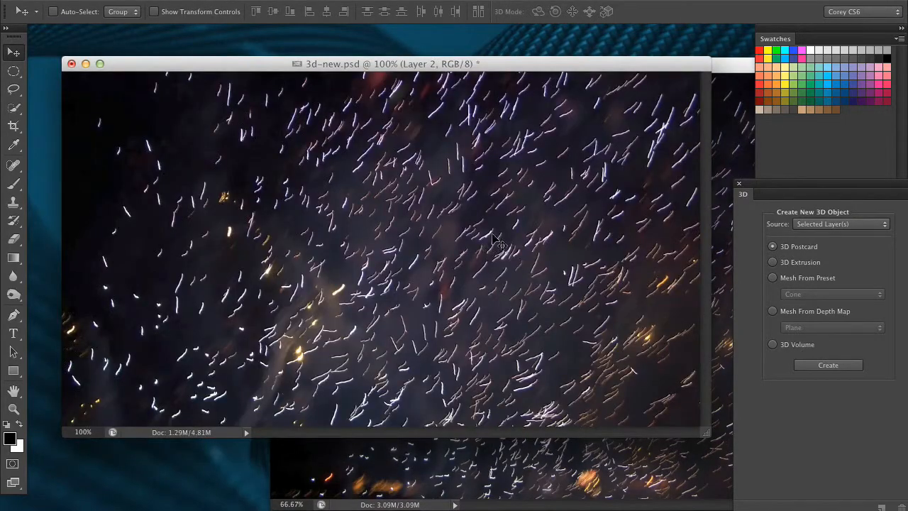
# Step: Scale the sparks layer down with Free Transform so it fits the canvas more closely
pyautogui.press('super+t')
pyautogui.press('super+0')
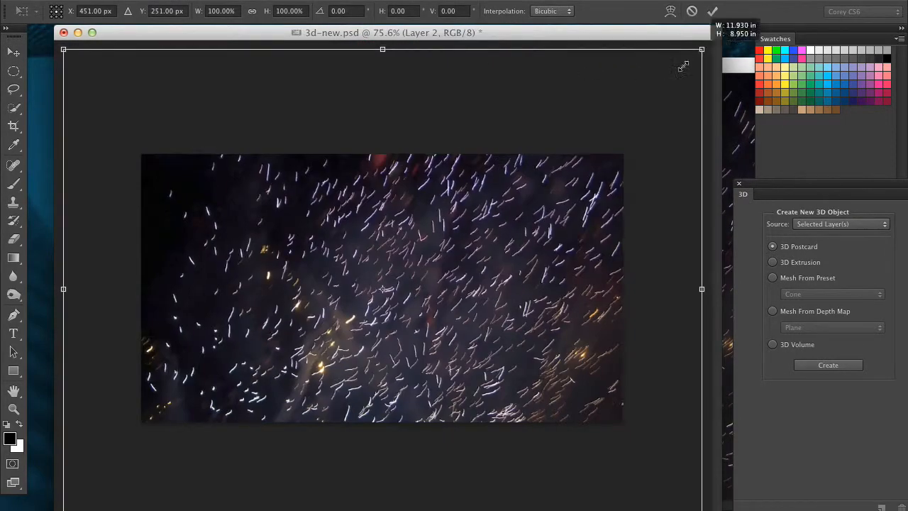
pyautogui.moveTo(695, 52); pyautogui.dragTo(631, 107)
pyautogui.press('Return')
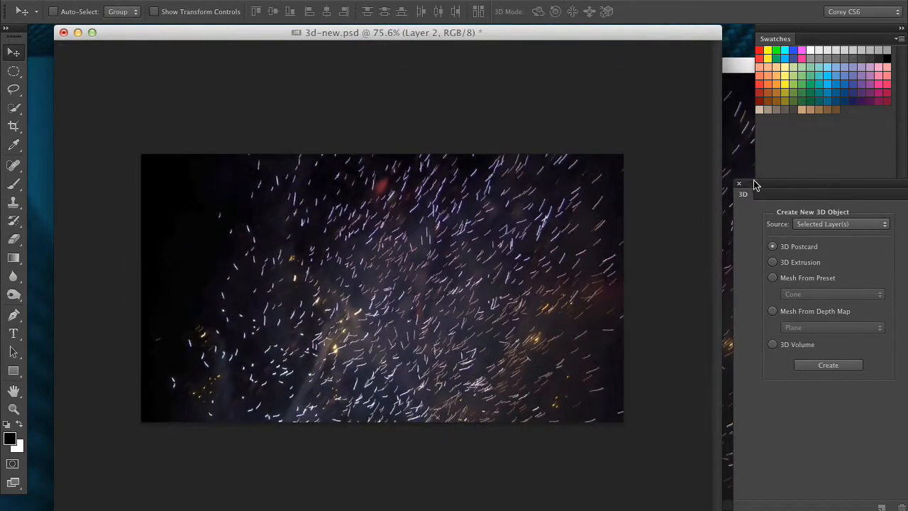
# Step: Minimize the sparks.jpg document and move the floating 3D panel away to uncover the layer list
pyautogui.click(728, 103)
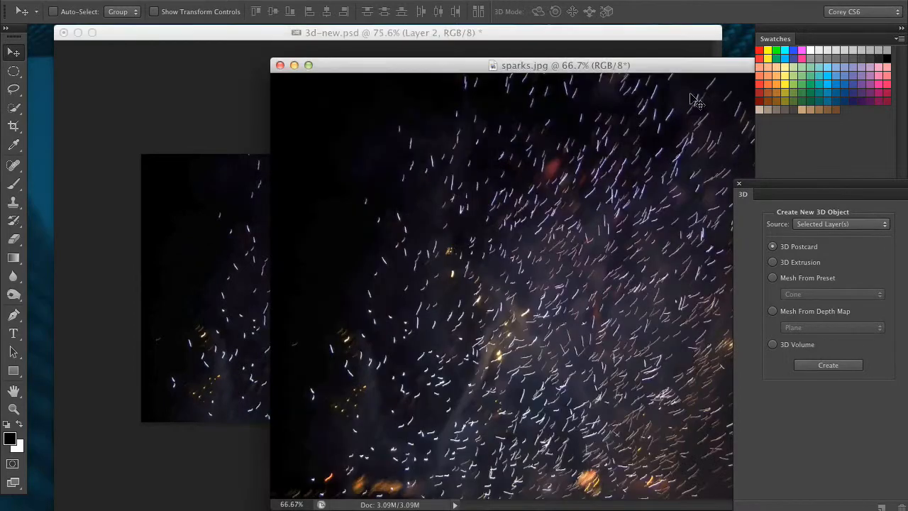
pyautogui.click(292, 68)
pyautogui.moveTo(786, 187); pyautogui.dragTo(610, 509)
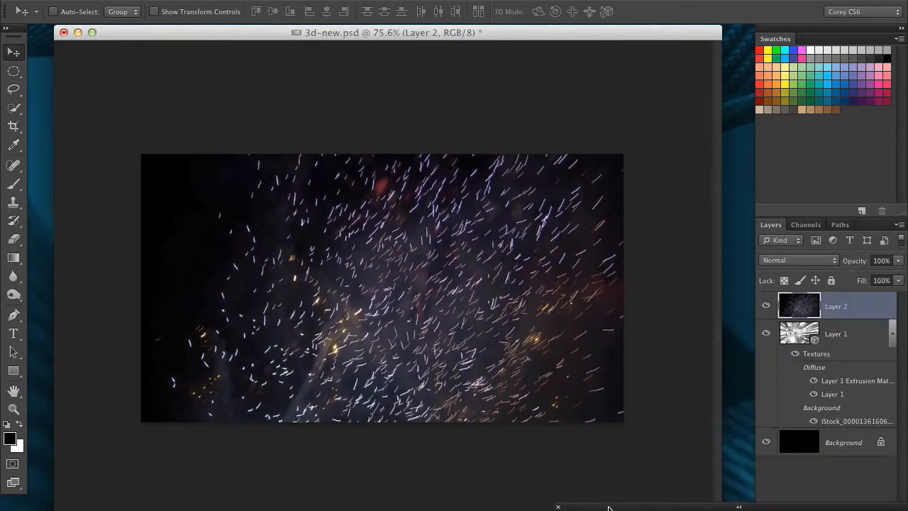
# Step: Set the sparks layer's blend mode to Screen and reposition the sparks over the EXTREME scene
pyautogui.click(812, 261)
pyautogui.click(796, 350)
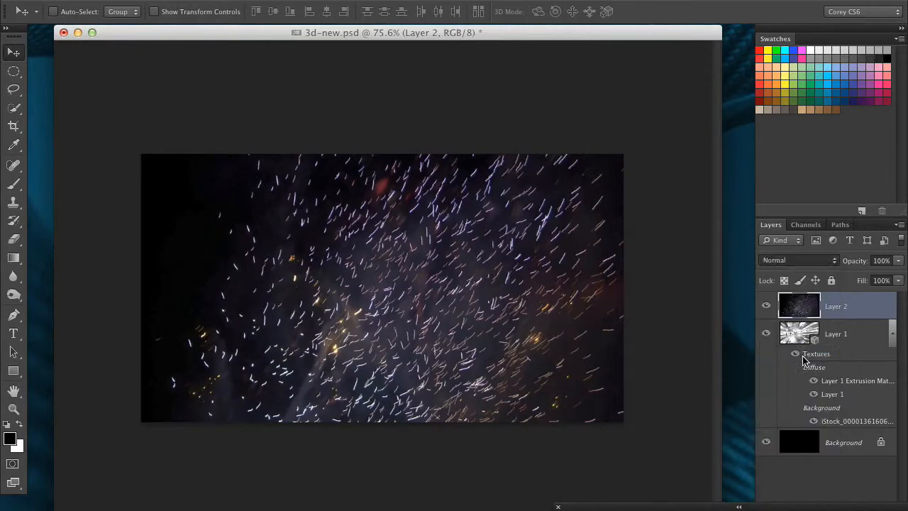
pyautogui.moveTo(500, 340); pyautogui.dragTo(486, 323)
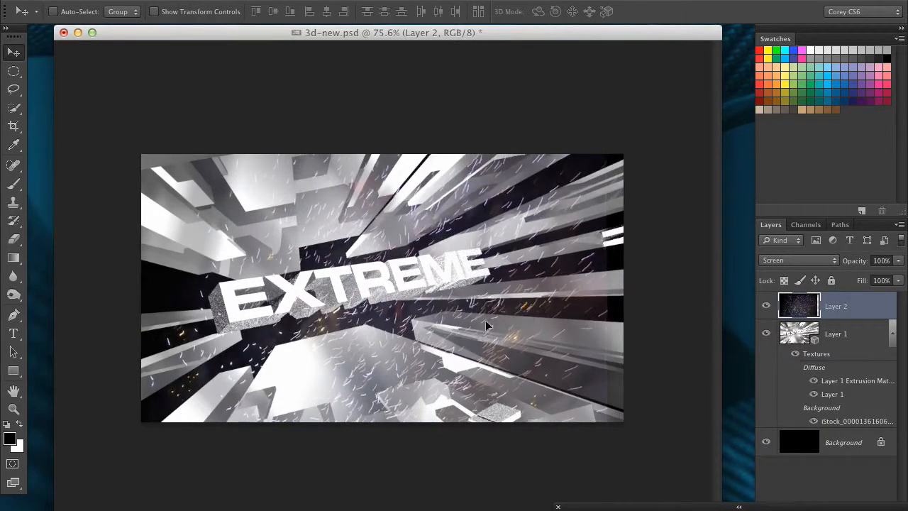
# Step: View the document at 100% and render the 3D scene on Layer 1 beneath the sparks
pyautogui.press('super+1')
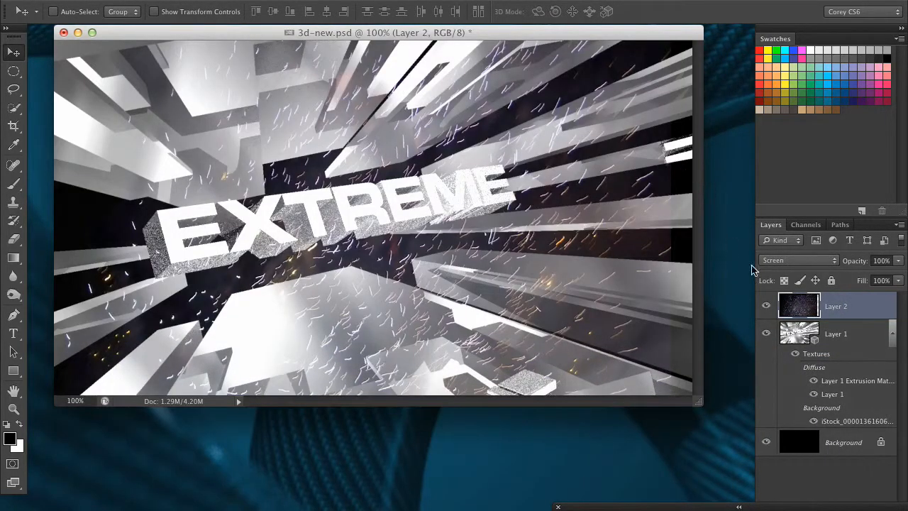
pyautogui.click(802, 332)
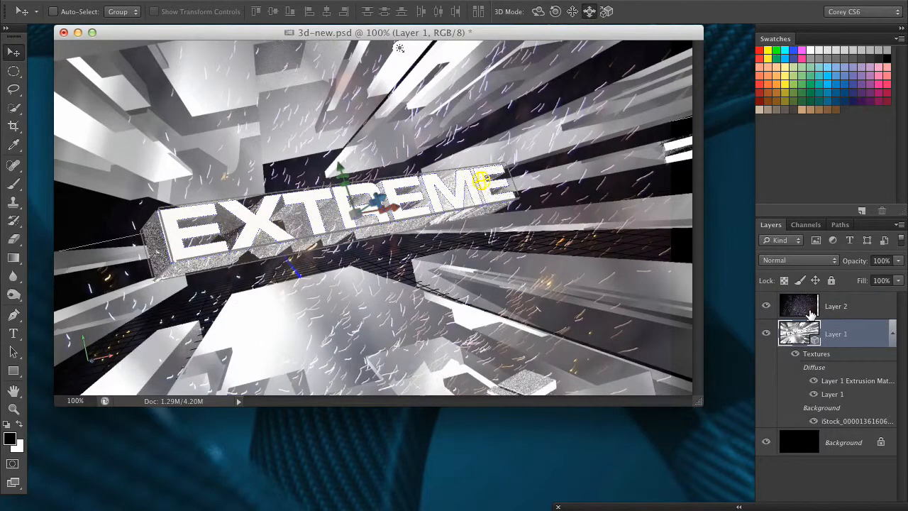
pyautogui.press('alt+shift+super+r')
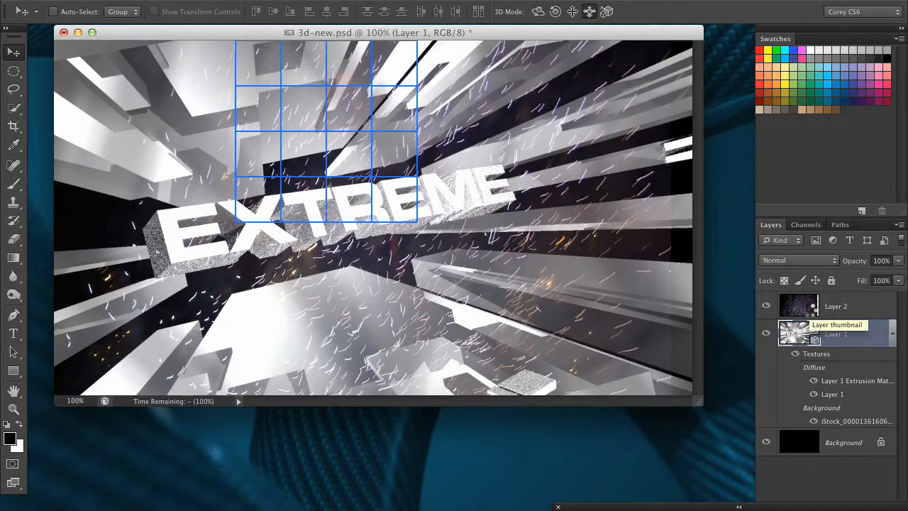